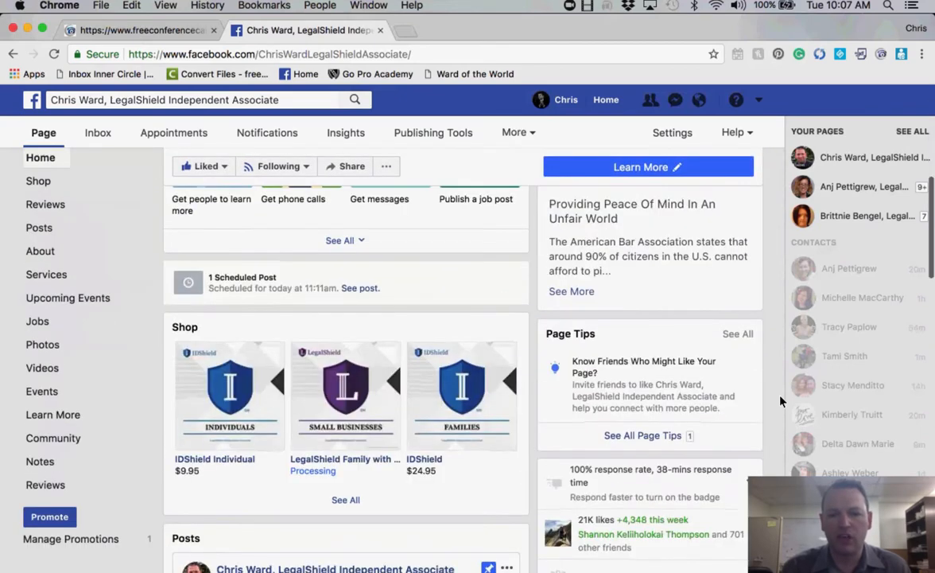
- Scroll through the LegalShield Facebook page
scroll(781, 402, "down", 8)
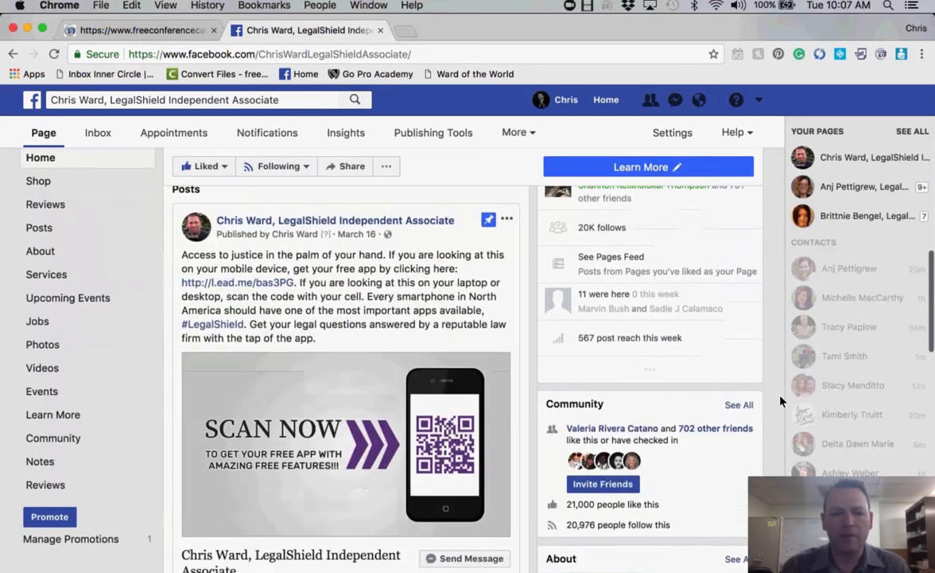
scroll(781, 402, "down", 1)
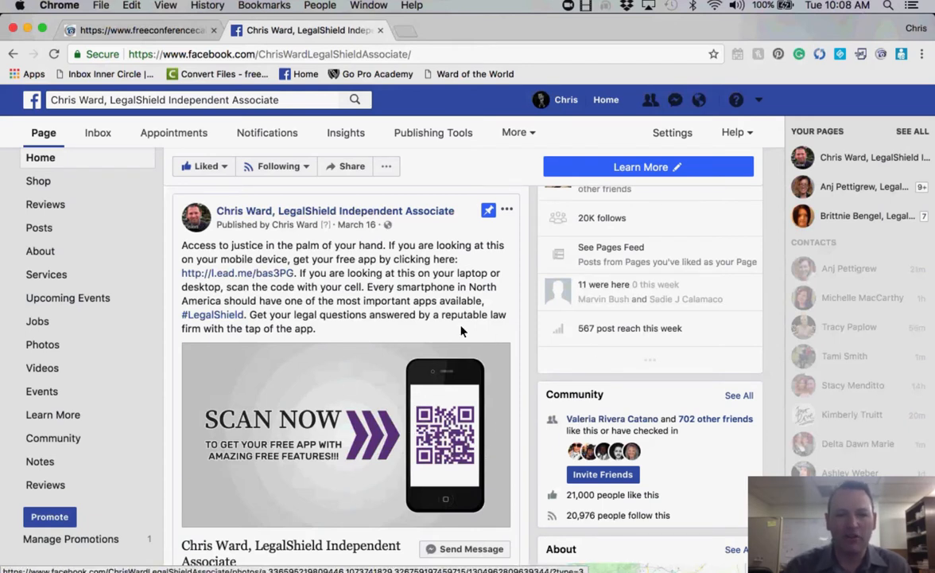
scroll(461, 328, "down", 2)
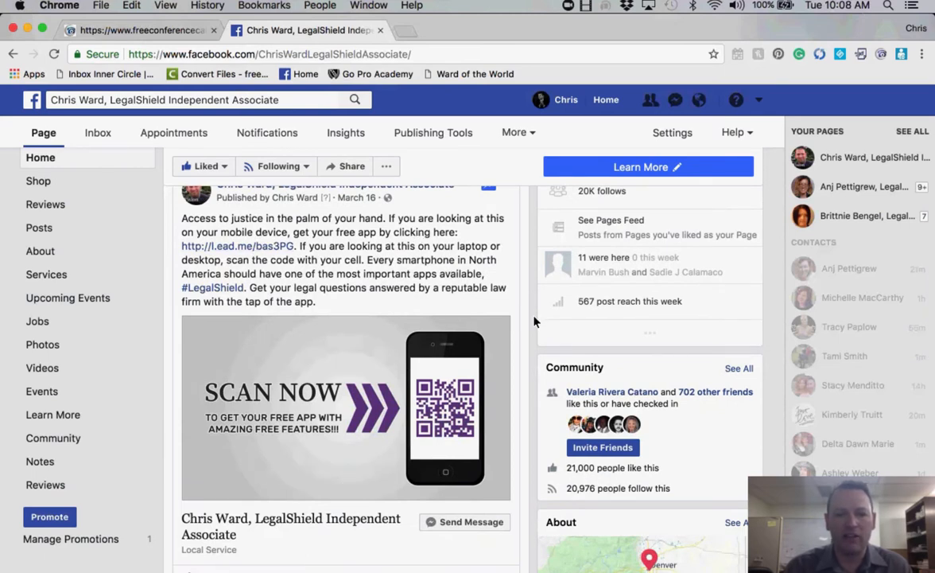
scroll(534, 320, "down", 3)
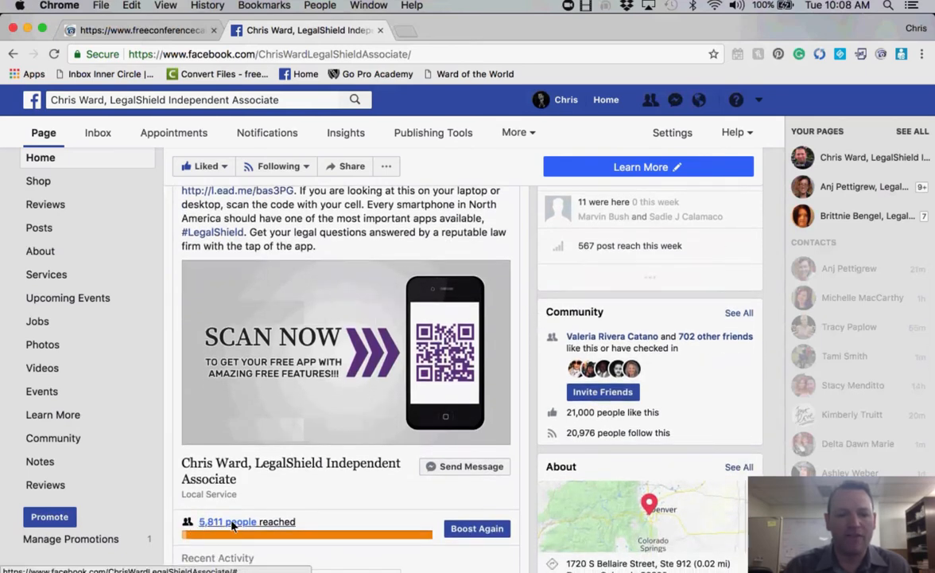
scroll(535, 497, "down", 5)
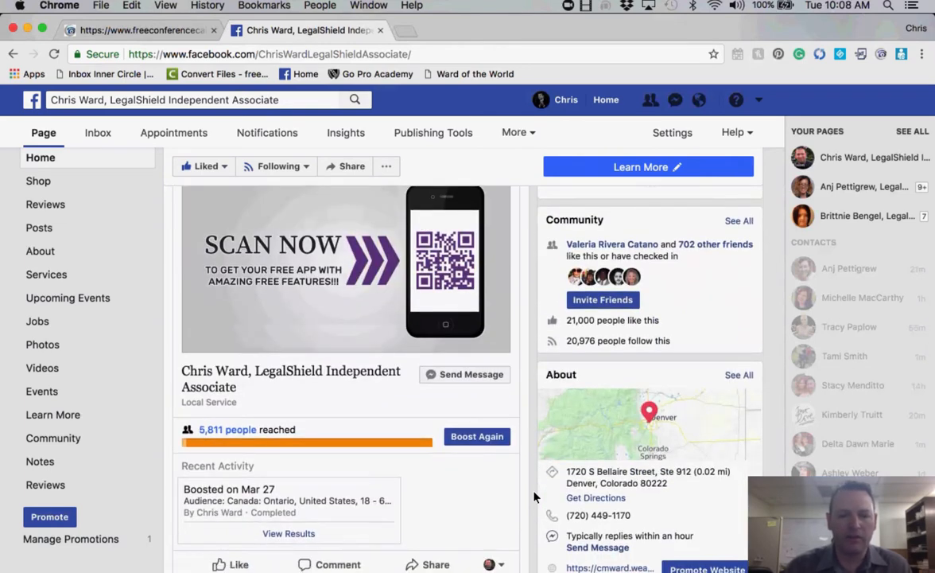
scroll(535, 497, "up", 10)
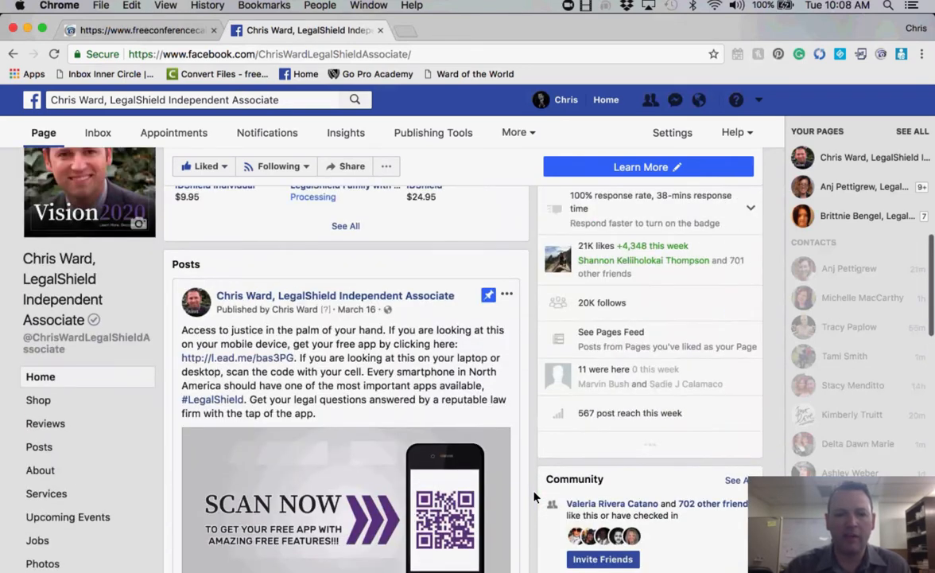
scroll(535, 497, "up", 8)
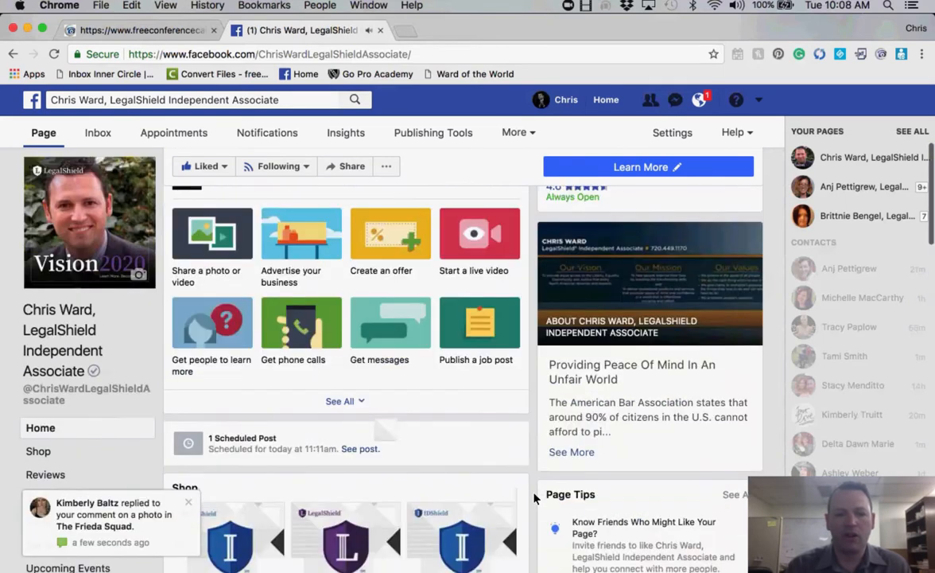
scroll(534, 496, "up", 6)
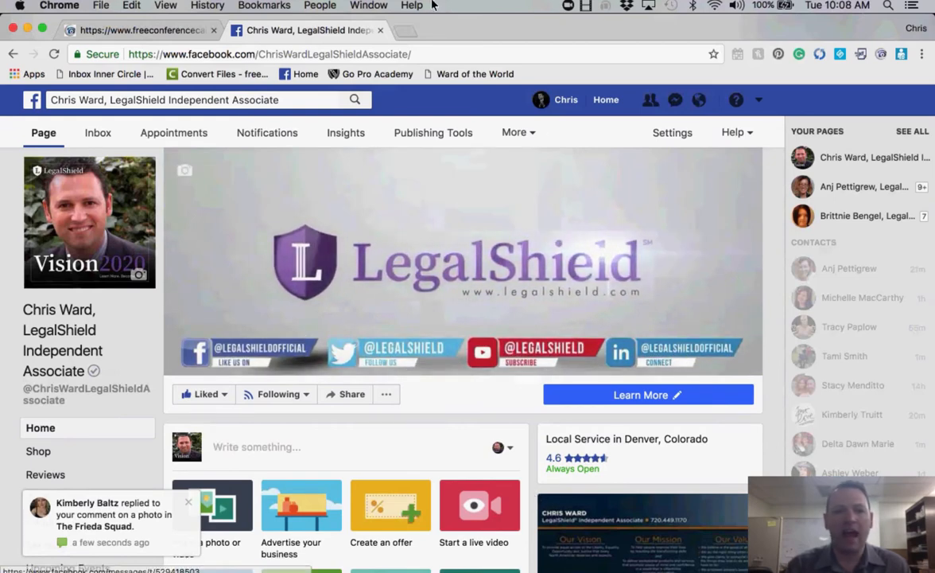
- Run the PowerPoint slide show to the second slide about building the QR code
left_click(28, 29)
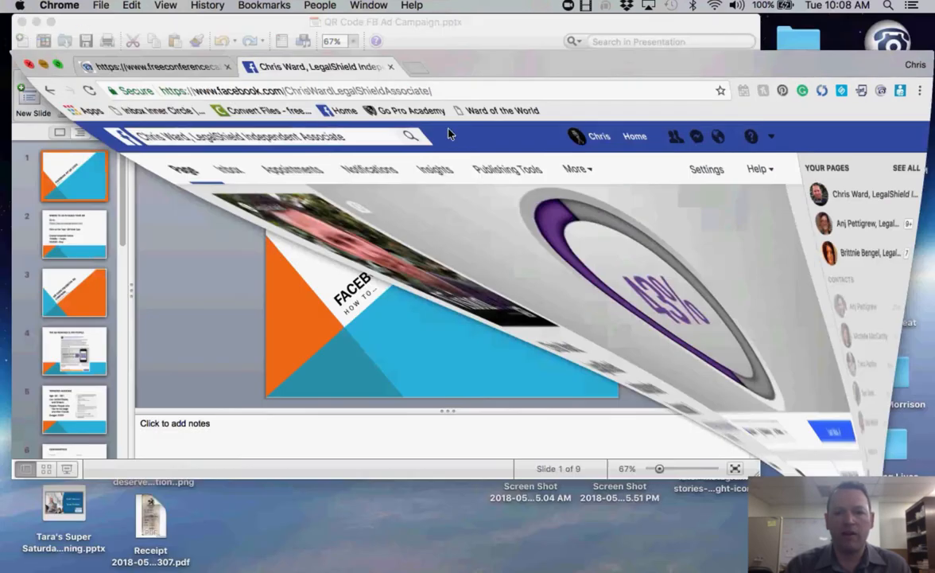
left_click(707, 100)
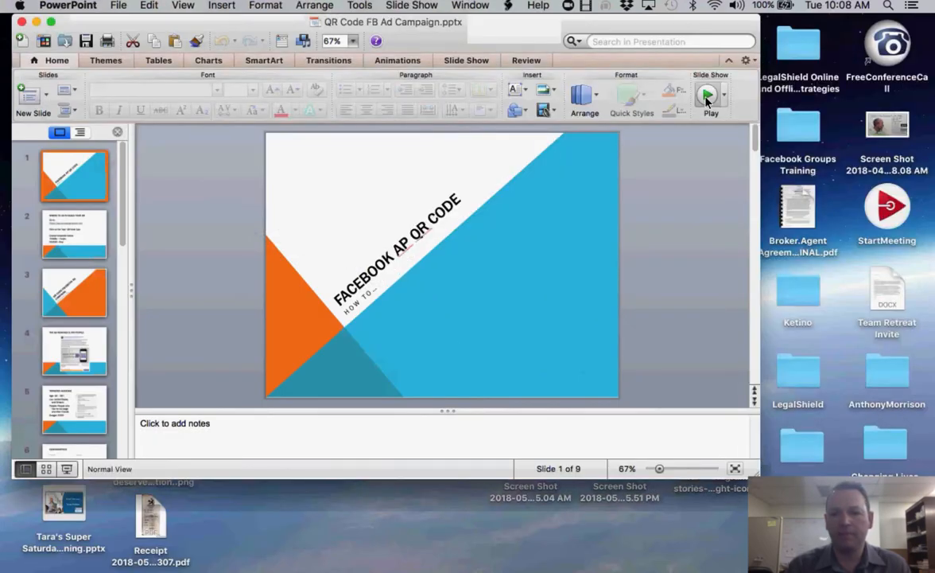
left_click(711, 99)
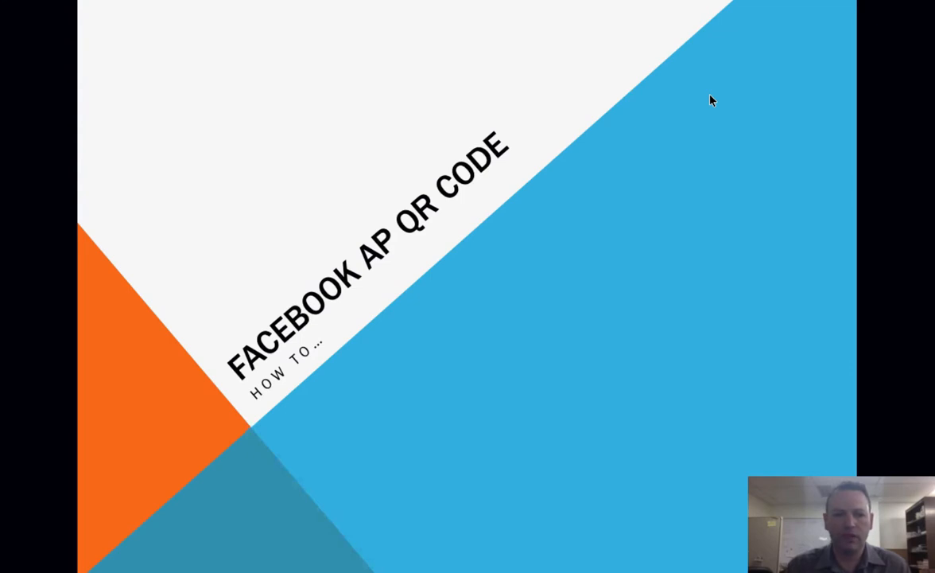
left_click(712, 101)
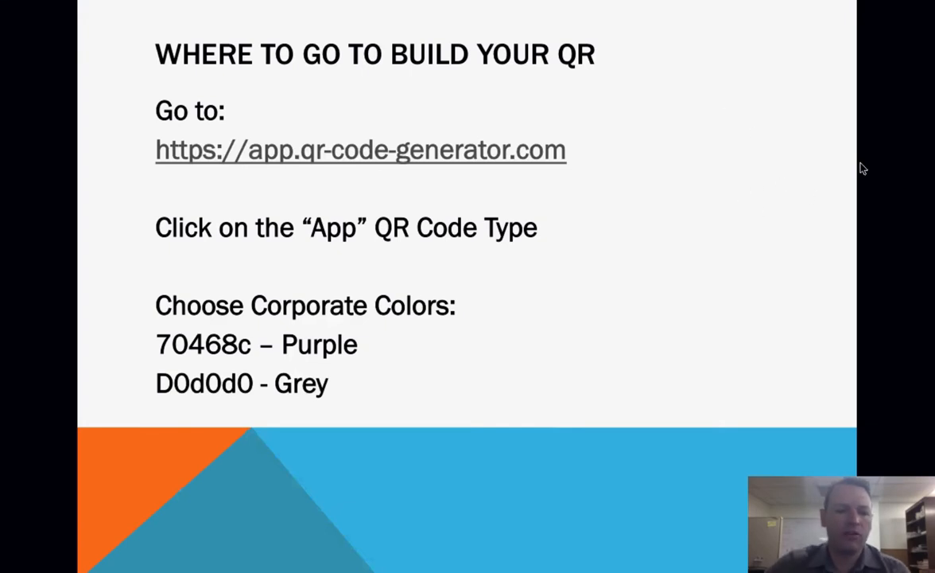
key("Escape")
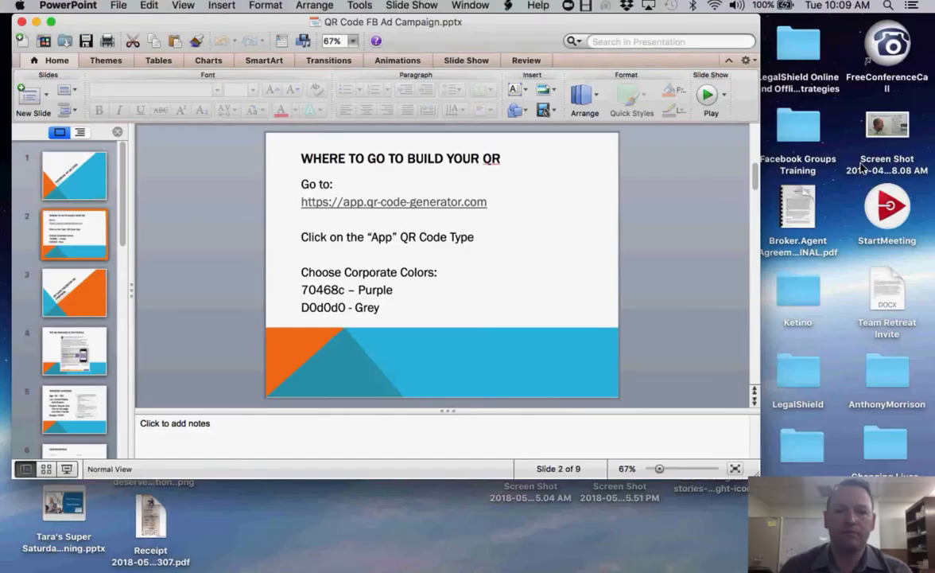
- Copy the app.qr-code-generator.com address from slide 2 and bring Chrome back
left_click(351, 203)
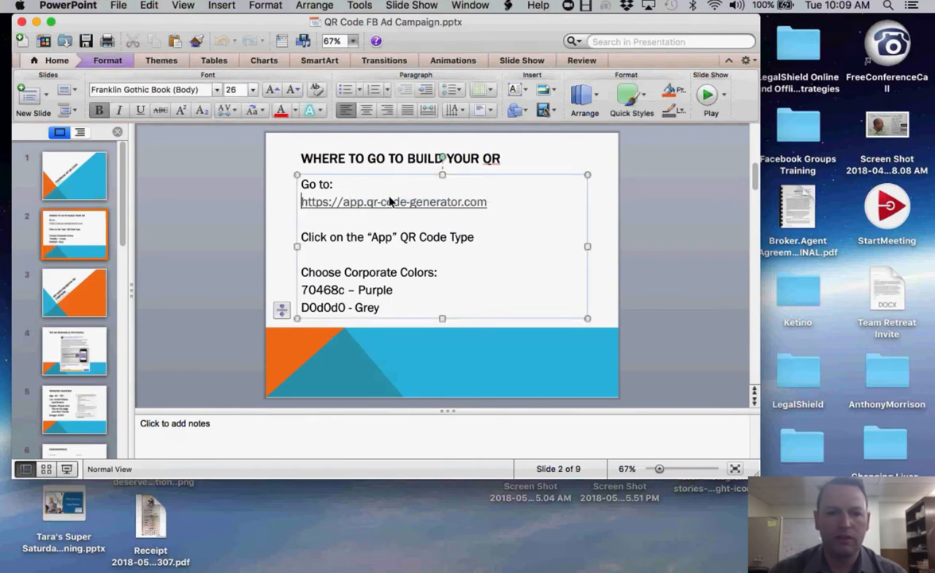
left_click_drag(301, 204, 450, 199)
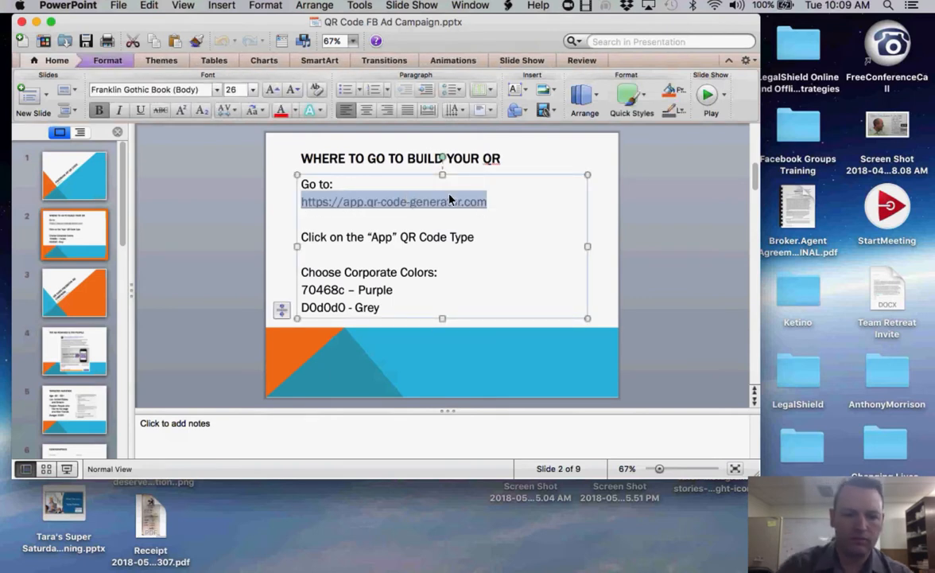
key("super+c")
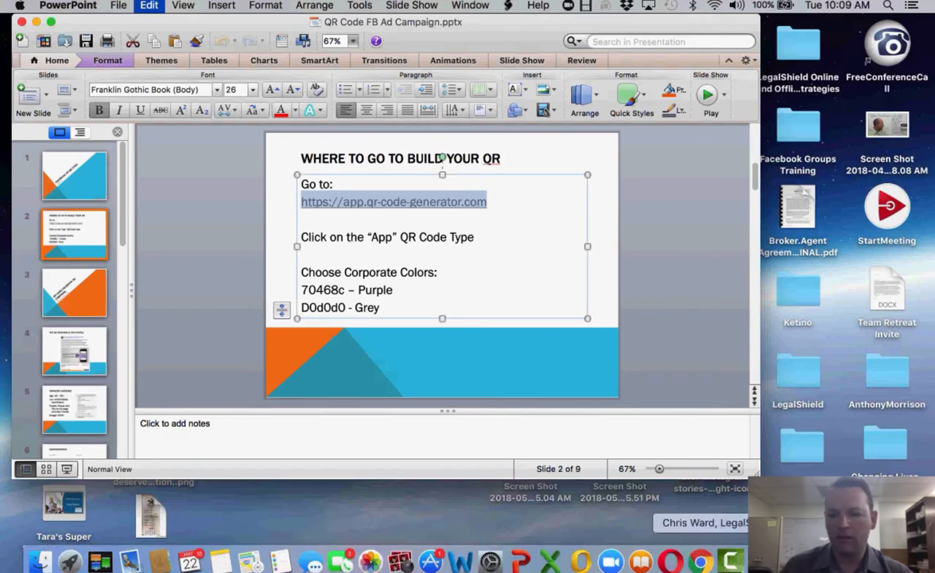
left_click(819, 560)
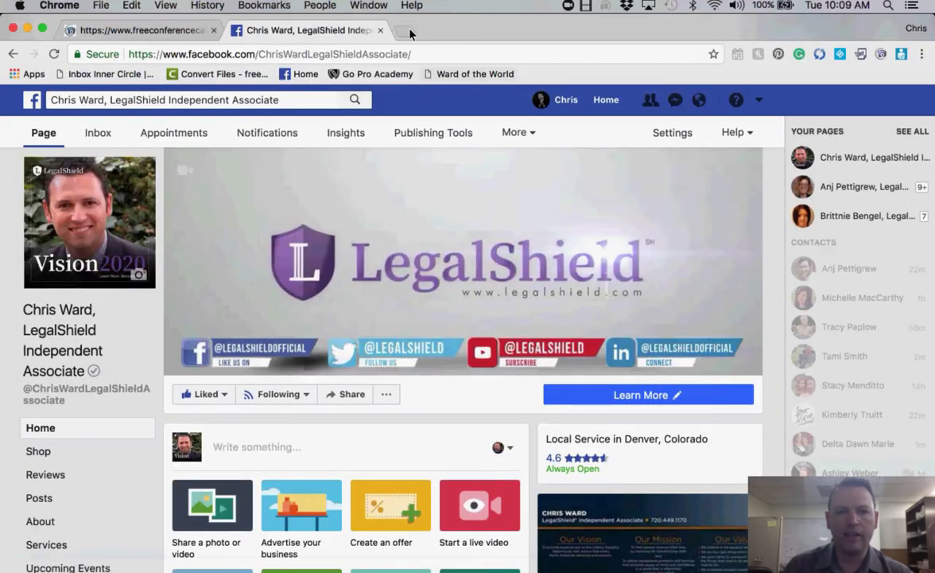
- Load the copied app.qr-code-generator.com address in a new browser tab
key("super+t")
key("super+v")
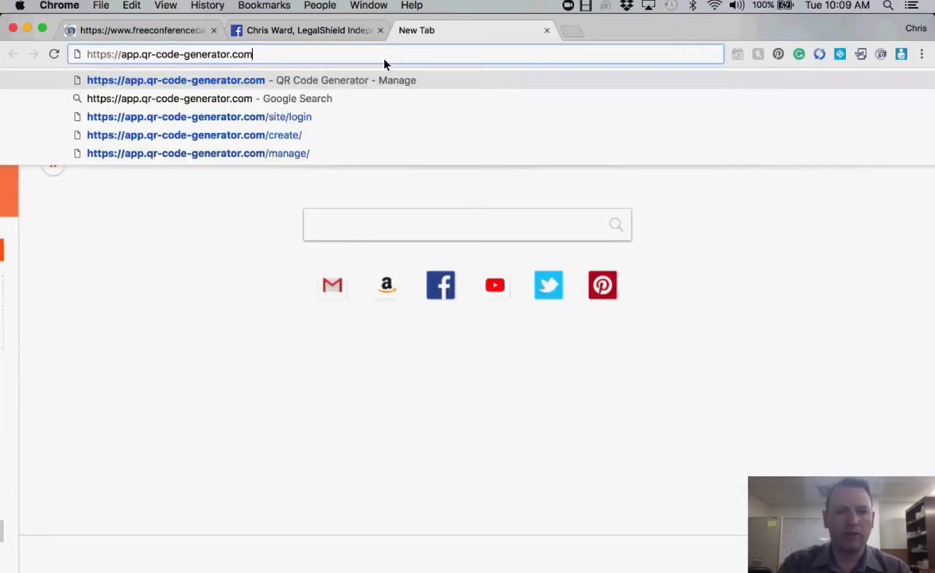
key("Return")
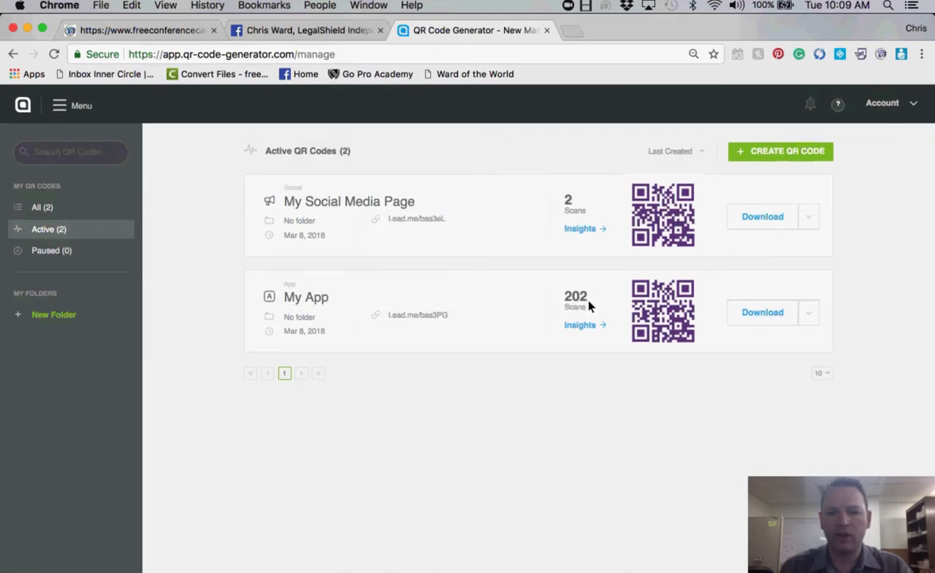
- Create a new Dynamic App QR code and continue to its setup form
left_click(771, 153)
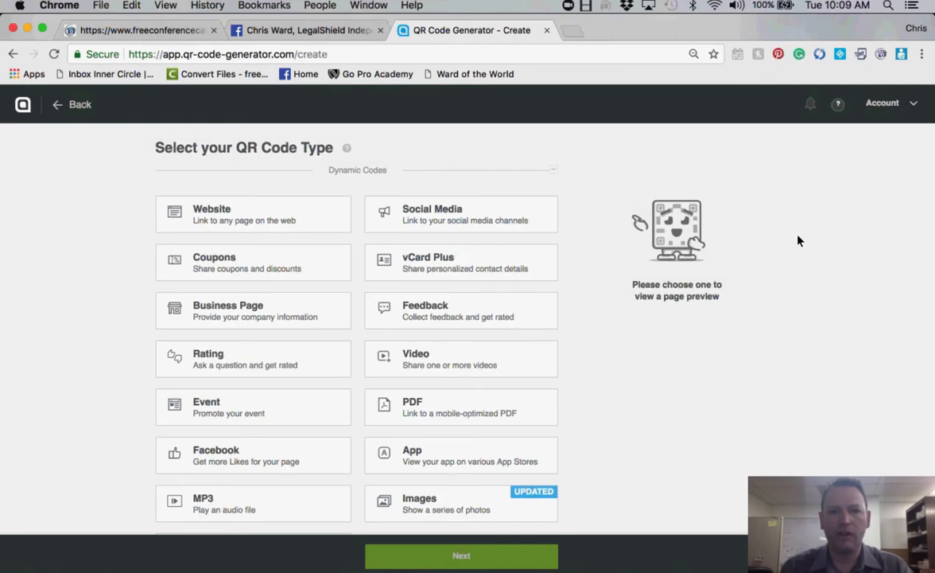
scroll(799, 241, "down", 2)
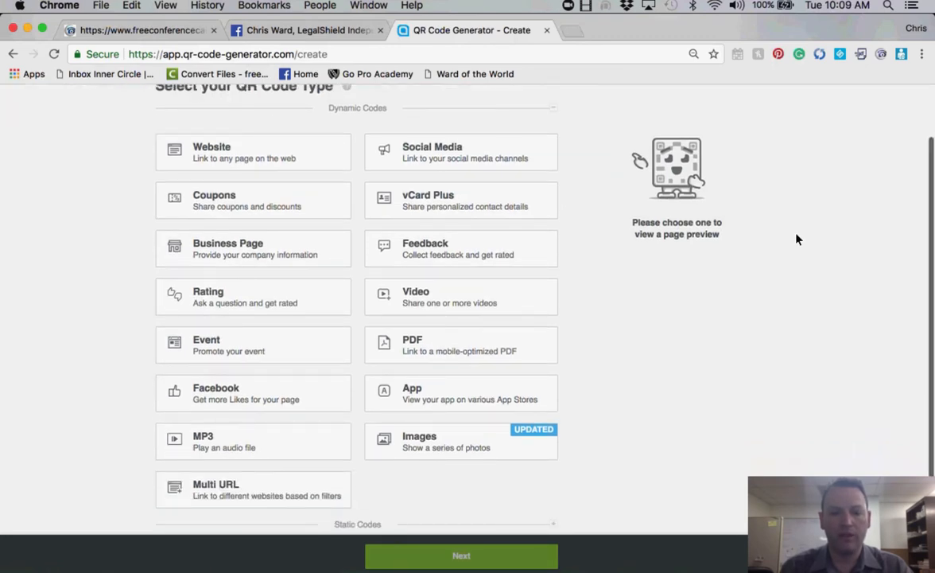
left_click(417, 400)
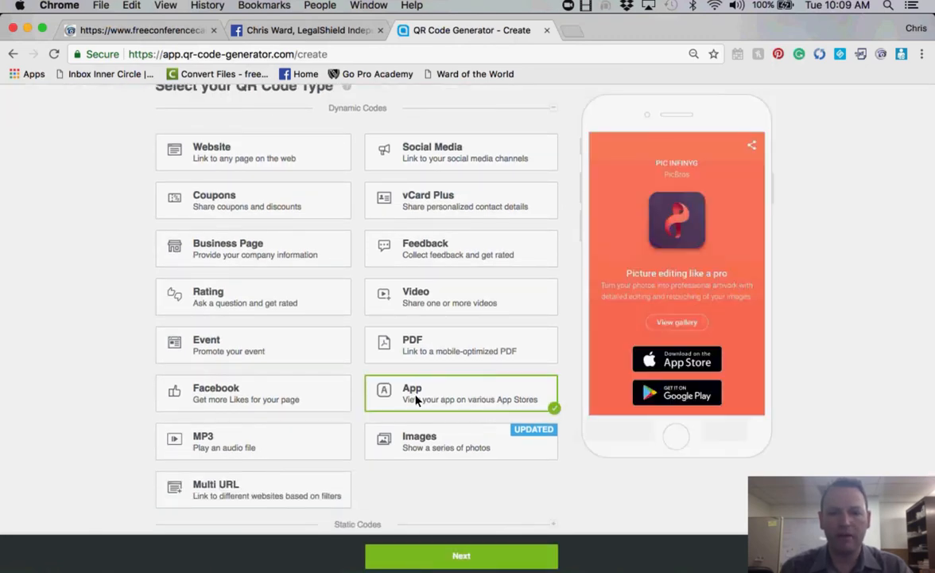
left_click(459, 563)
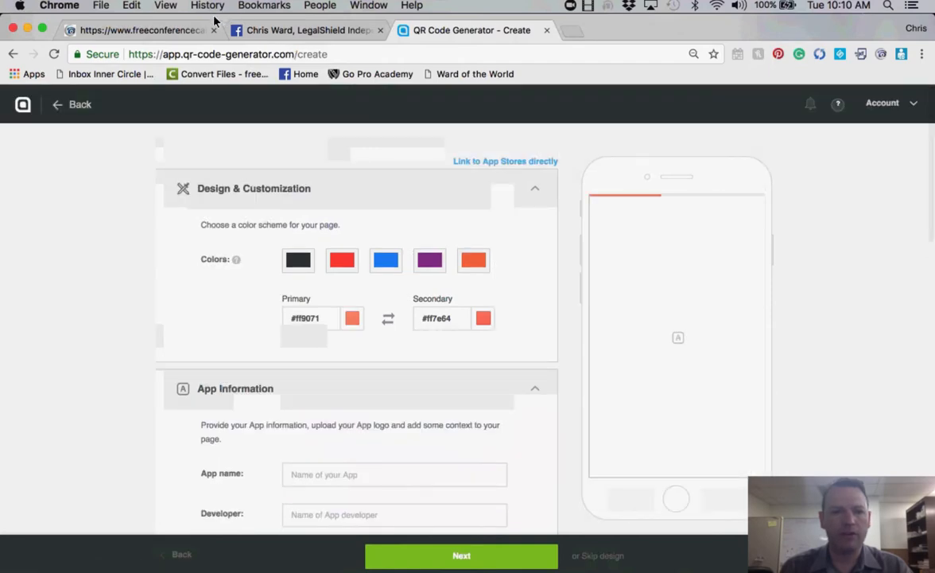
- Set the primary colour to purple 70468c, copied from the PowerPoint slide
left_click_drag(25, 17, 291, 5)
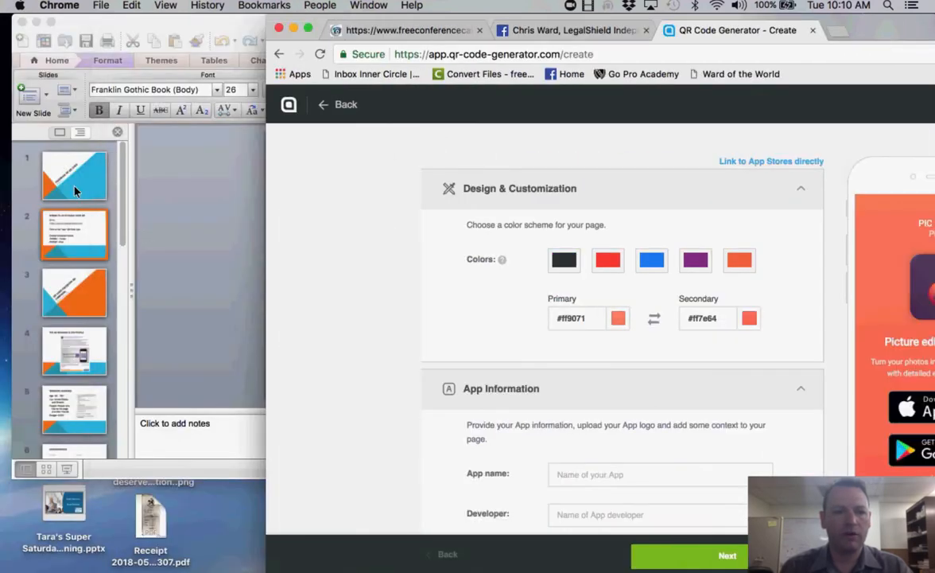
left_click(195, 243)
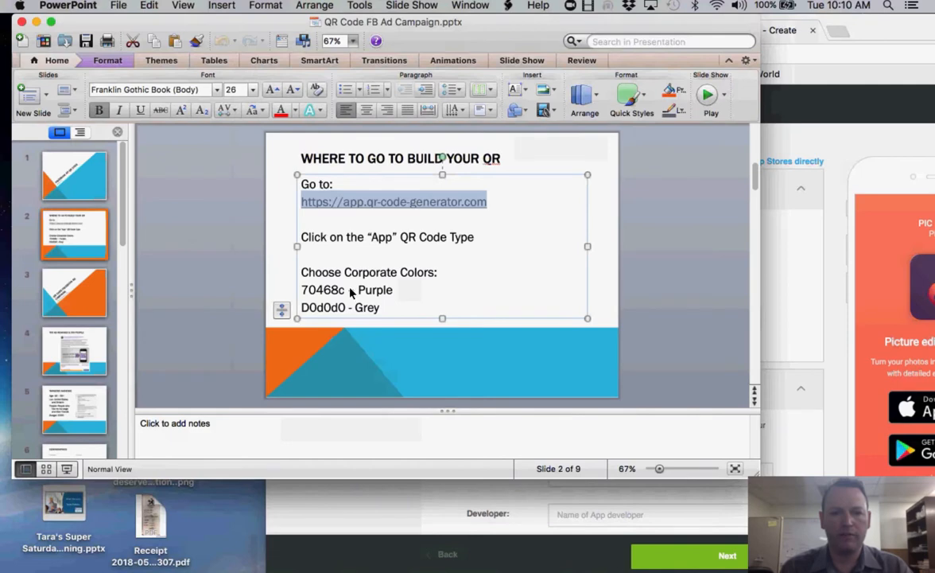
left_click_drag(344, 292, 300, 293)
key("super+c")
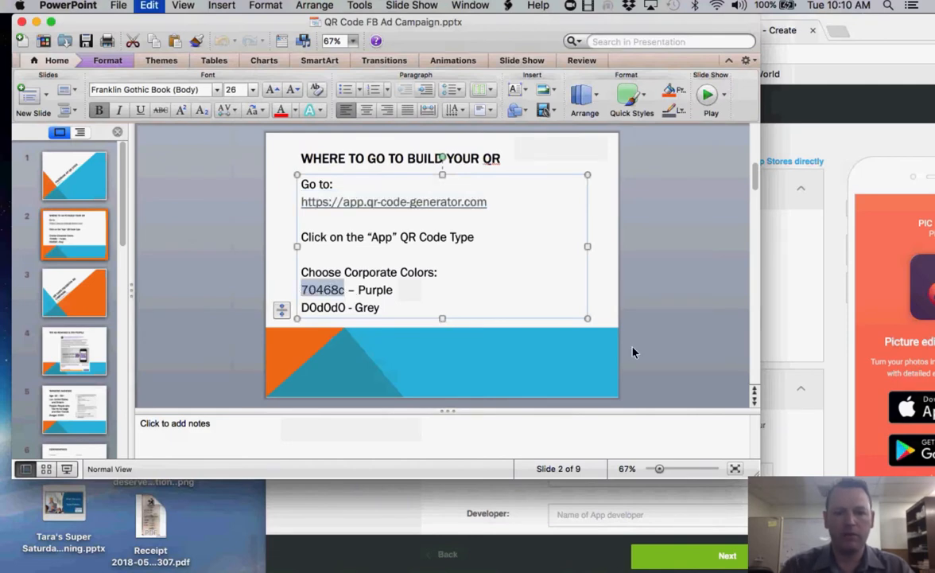
left_click(764, 338)
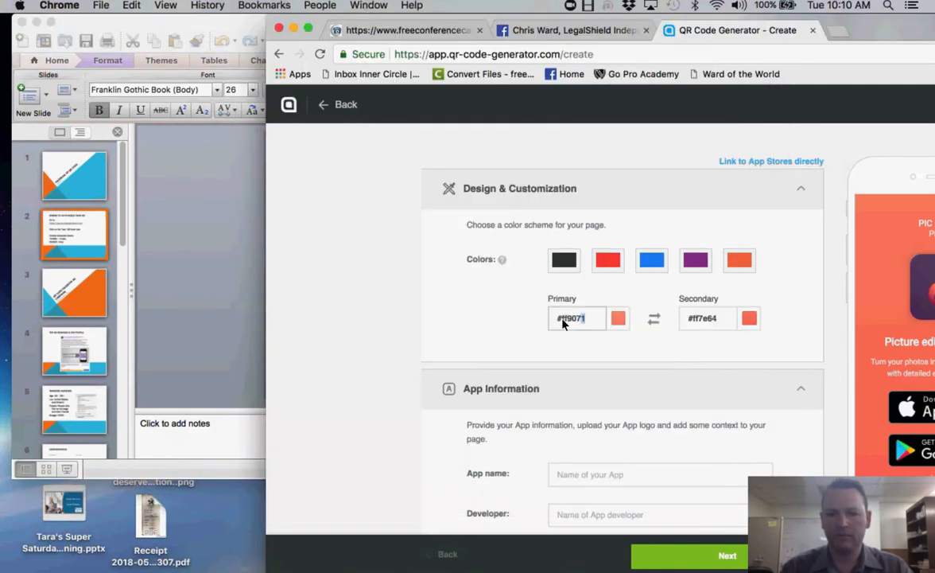
key("super+v")
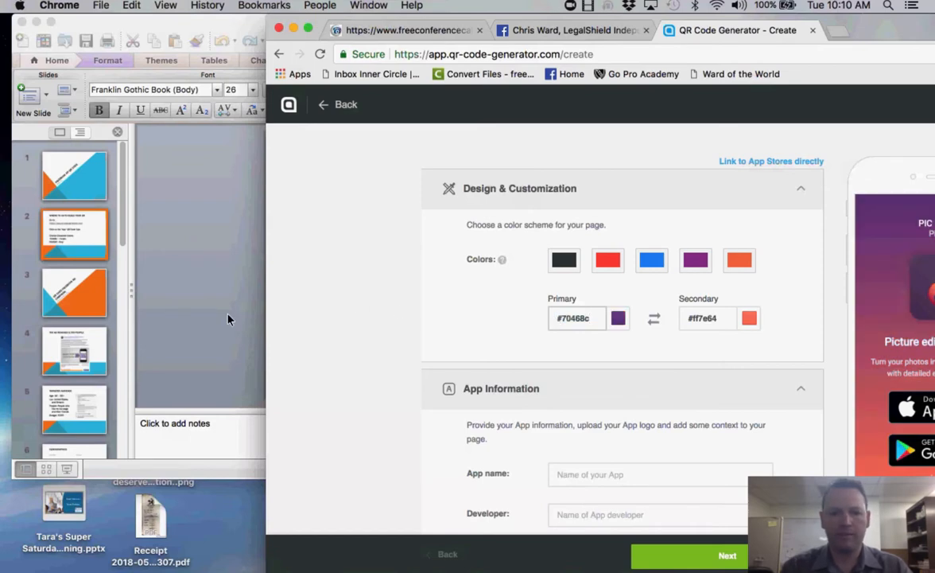
- Replace the secondary colour #ff7e64 with grey D0d0d0 from the slide
left_click(208, 287)
left_click_drag(346, 309, 301, 312)
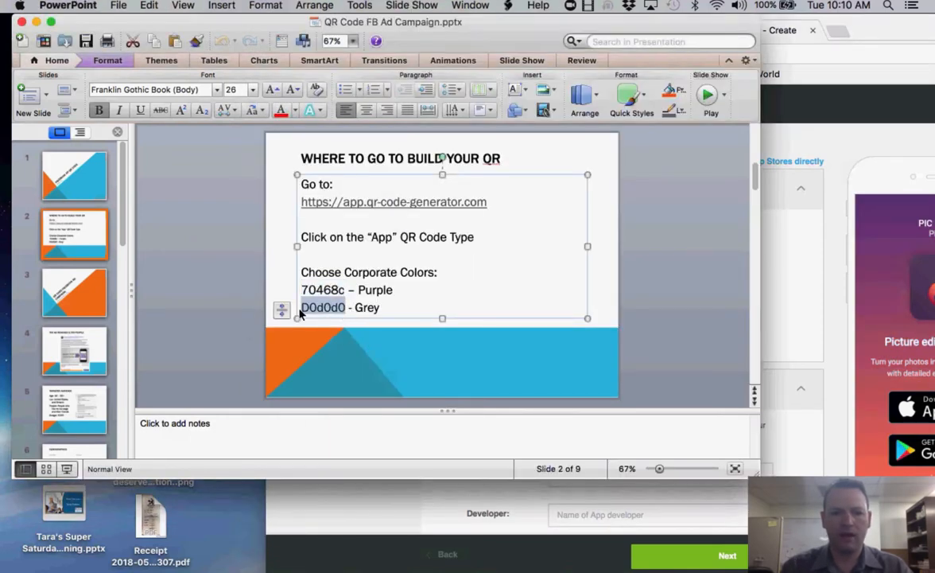
left_click(787, 307)
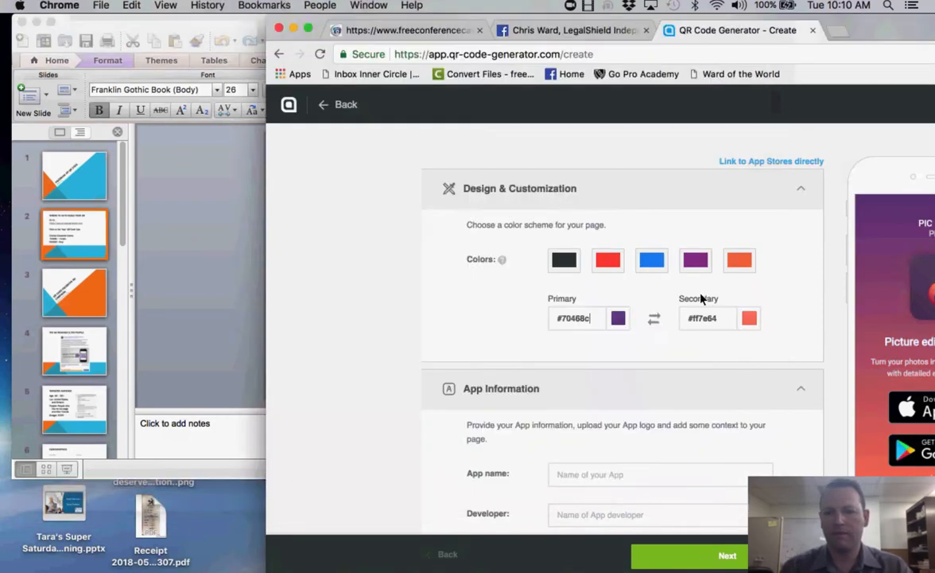
left_click_drag(729, 318, 675, 322)
key("super+v")
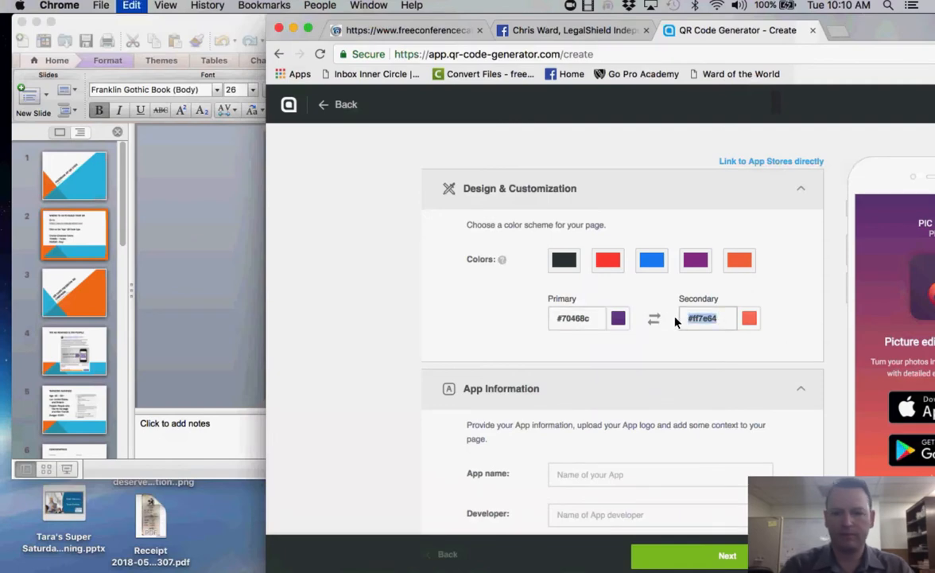
left_click_drag(856, 17, 547, 21)
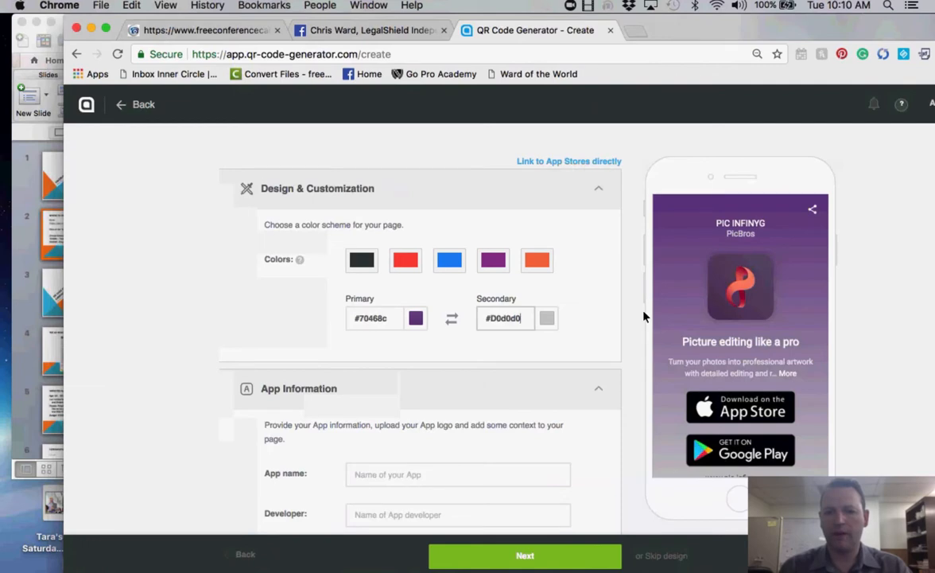
scroll(629, 368, "down", 3)
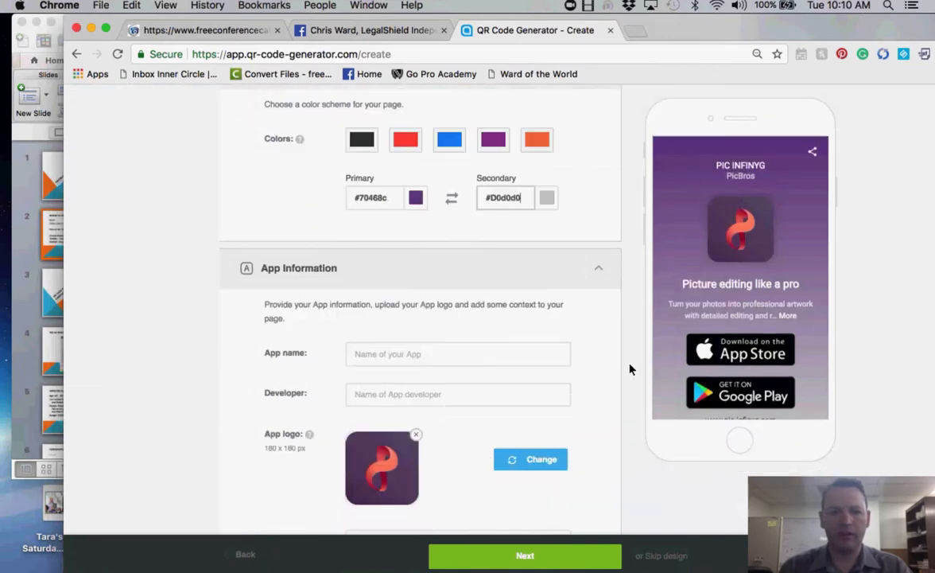
left_click(381, 30)
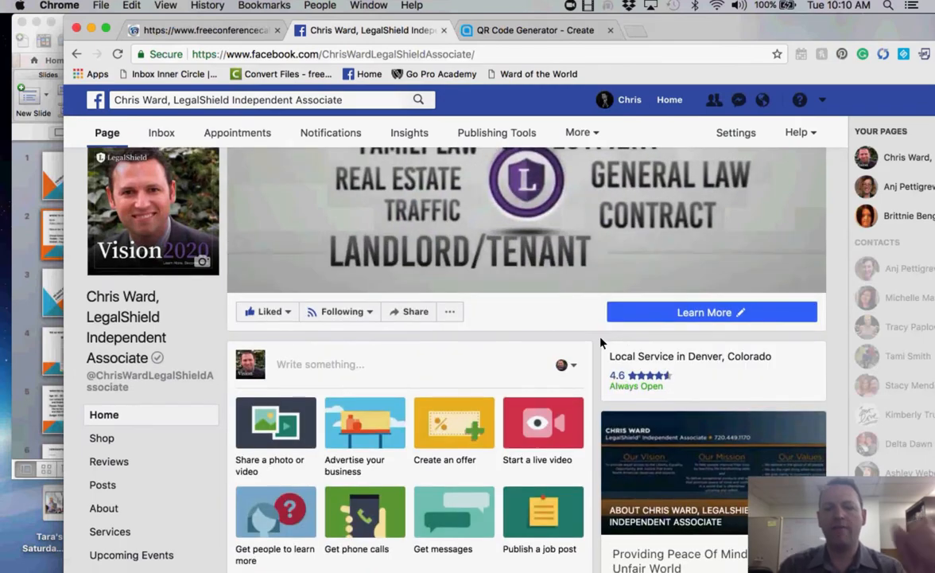
- Open the Facebook post's l.ead.me/bas3PG link to view the LegalShield Member App page
scroll(601, 342, "down", 5)
scroll(601, 342, "down", 4)
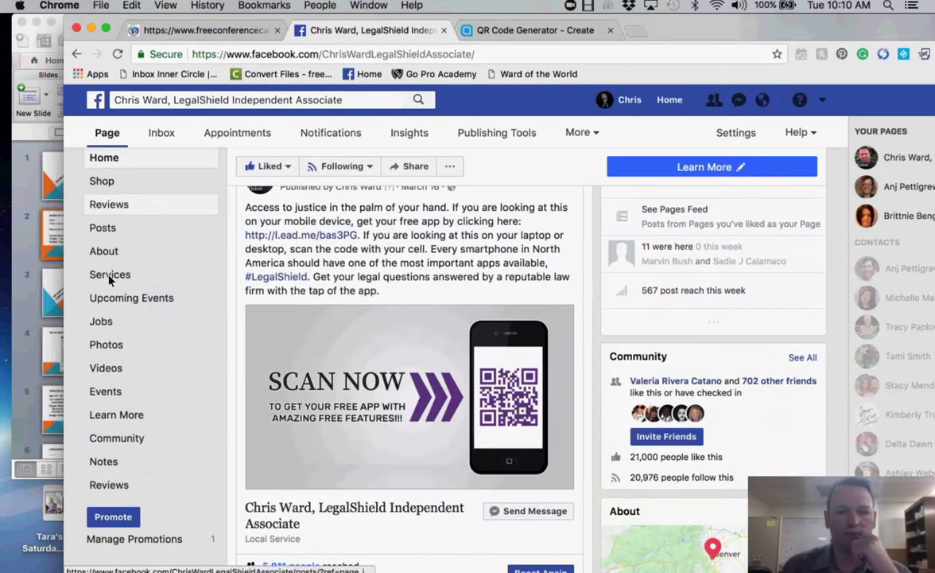
left_click(26, 307)
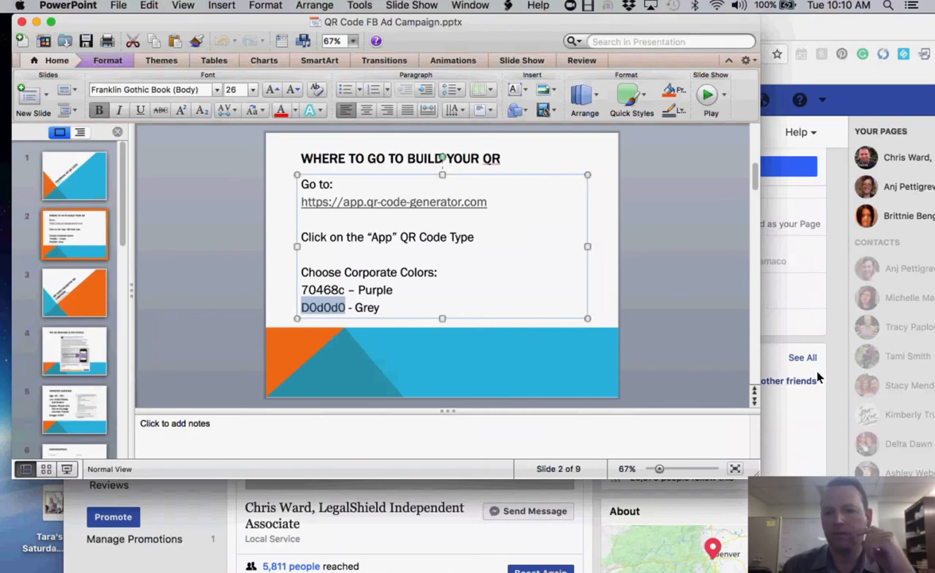
left_click(762, 334)
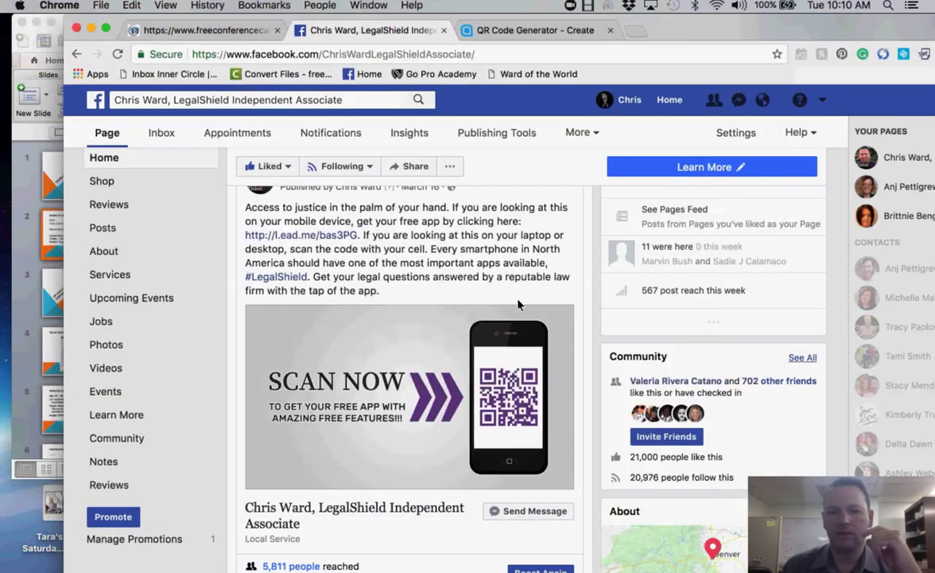
left_click(296, 235)
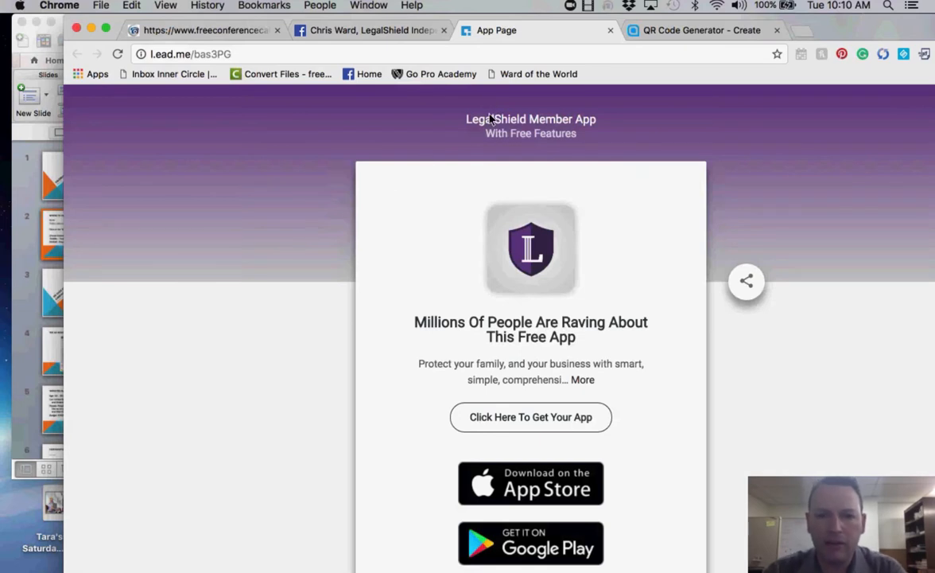
left_click(716, 30)
- Enter 'LegalShield Member App' as app name and 'With Free Features' as developer line
left_click(428, 352)
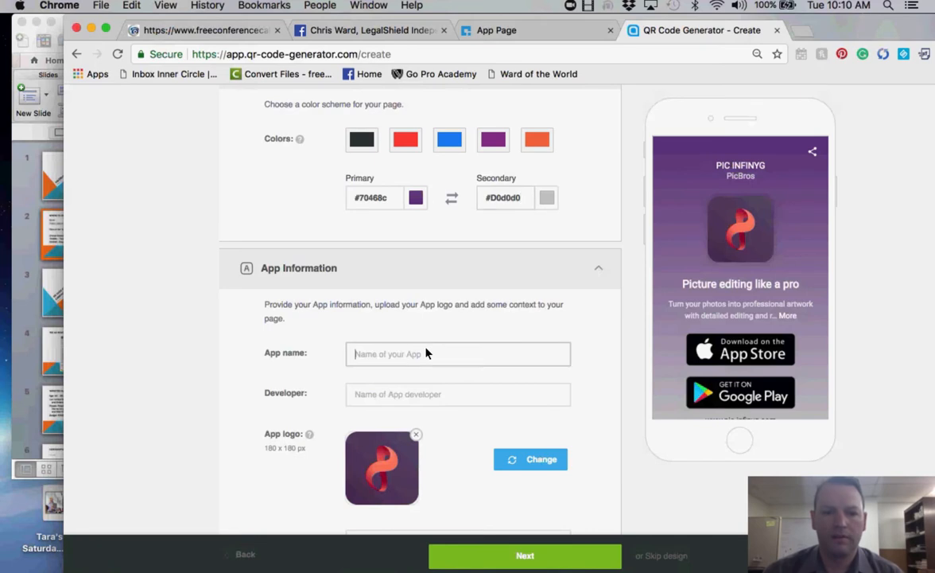
type("LegalShi")
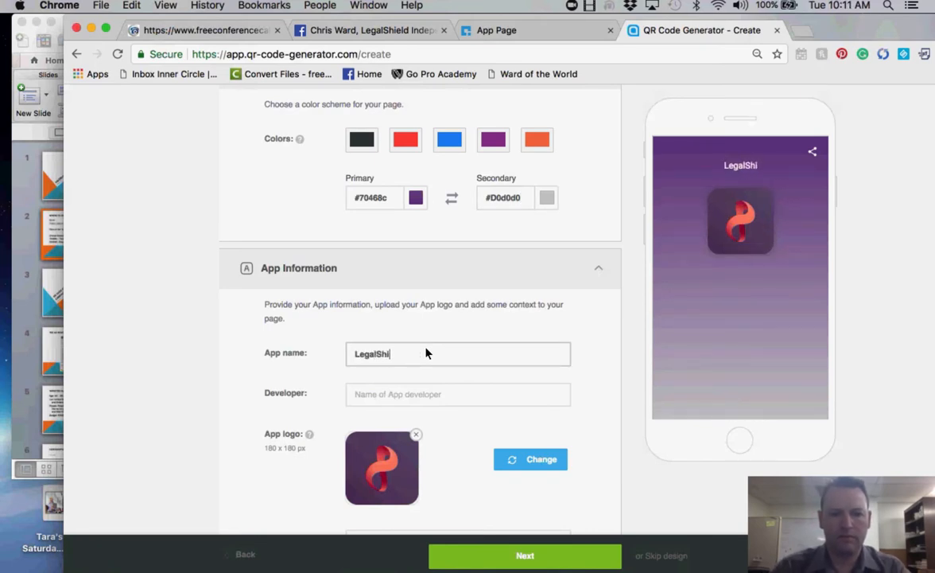
type("eld Member App")
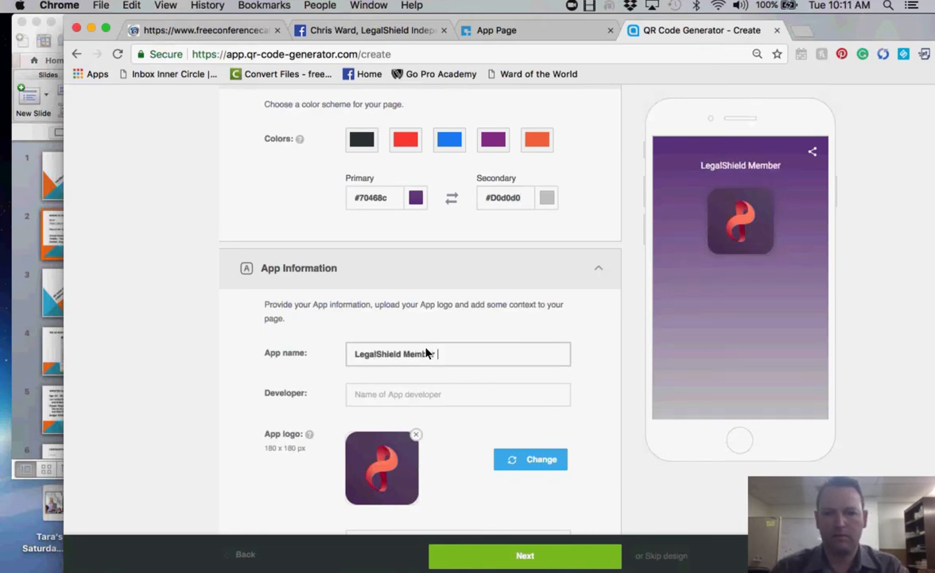
left_click(513, 31)
left_click(700, 31)
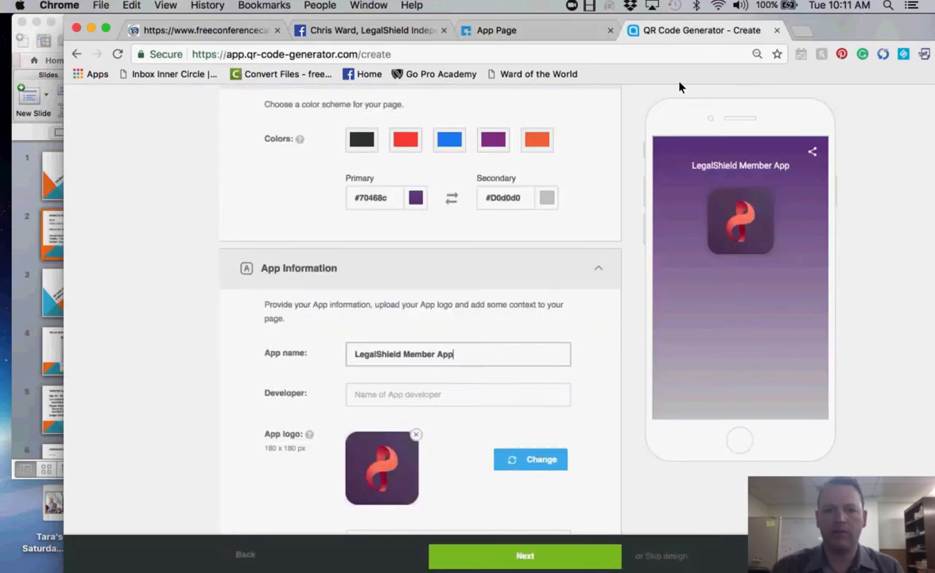
left_click(420, 397)
type("With ")
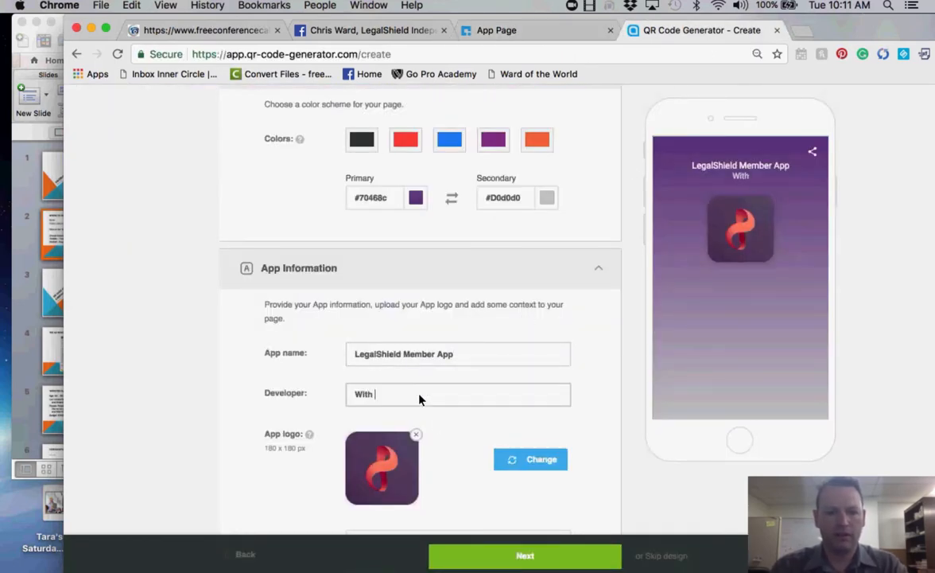
type("Free")
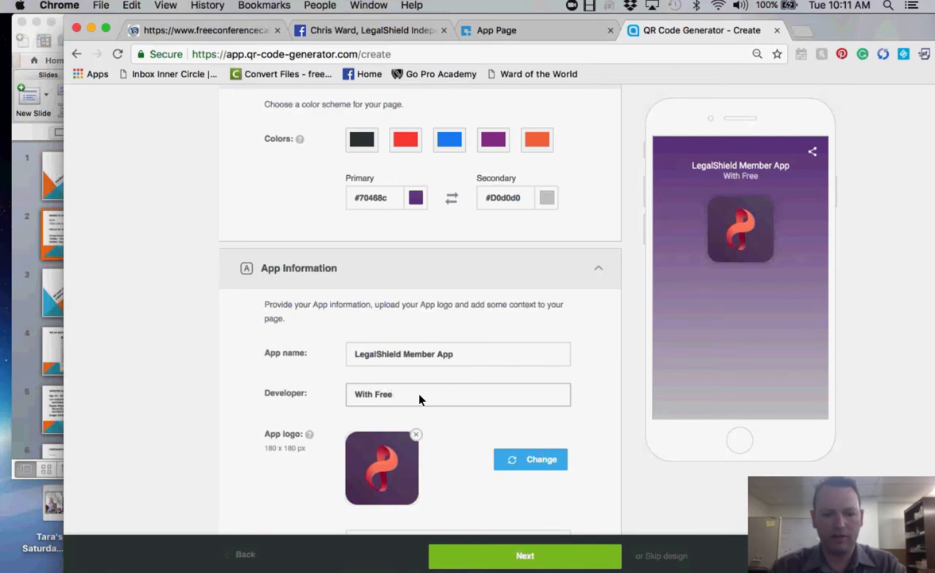
type(" Features")
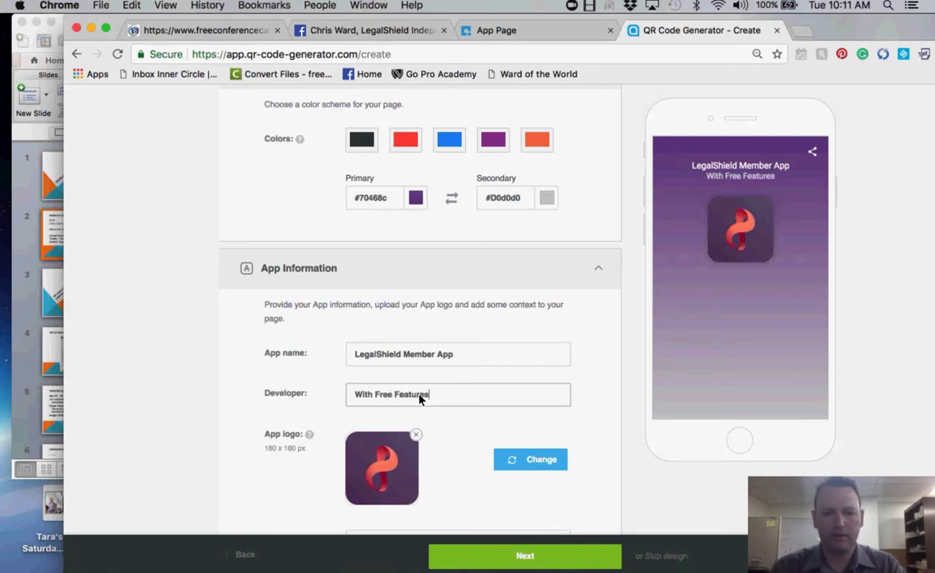
- Try the 180pxX180px.png logo in the crop tool, then discard it
left_click(385, 475)
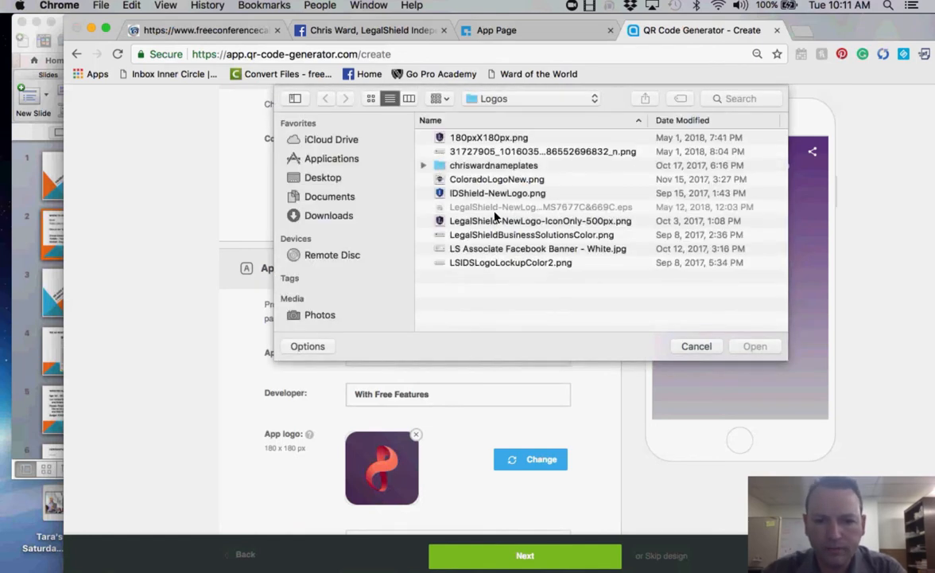
left_click(478, 138)
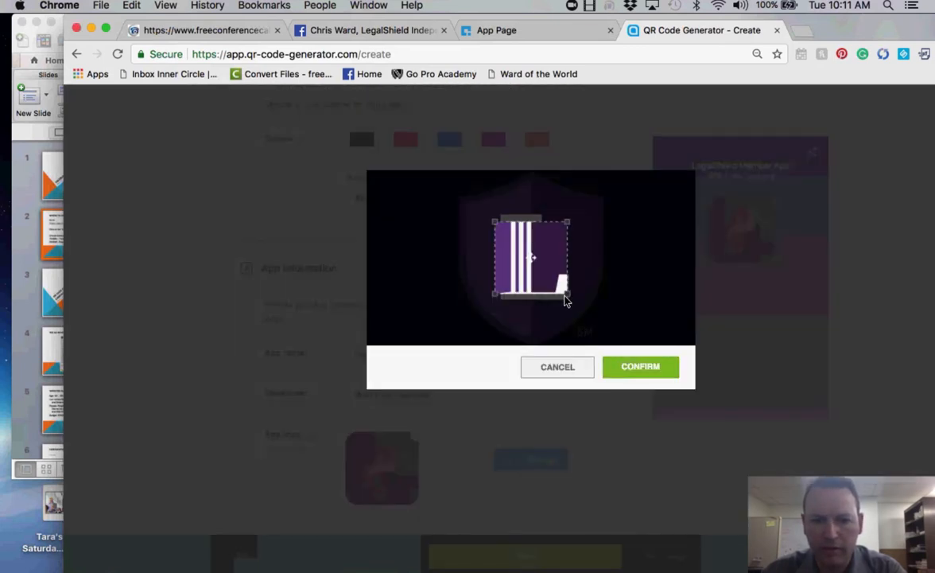
left_click_drag(566, 296, 603, 329)
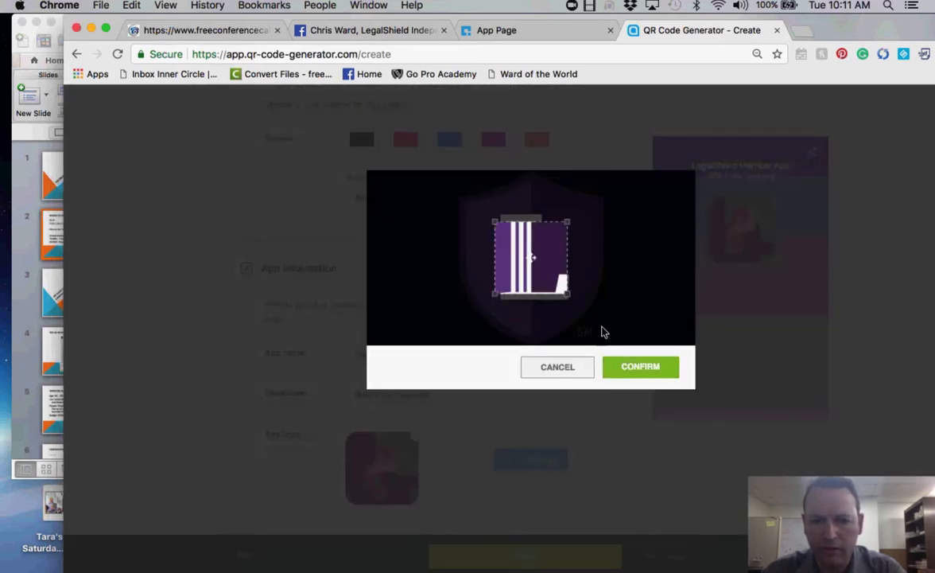
left_click_drag(491, 221, 331, 137)
left_click(557, 368)
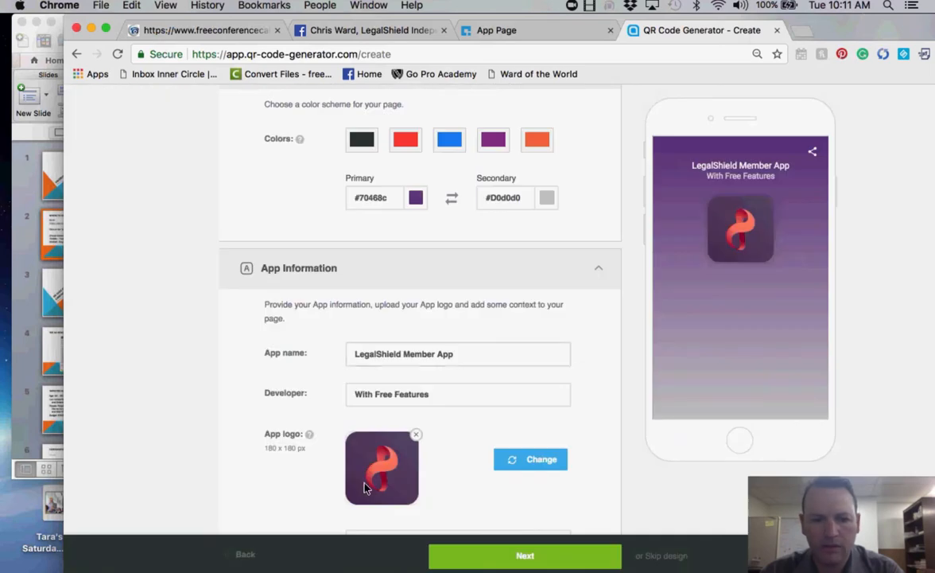
- Load LegalShield-NewLogo-IconOnly-500px.png, frame the shield in the crop, then cancel it
left_click(366, 487)
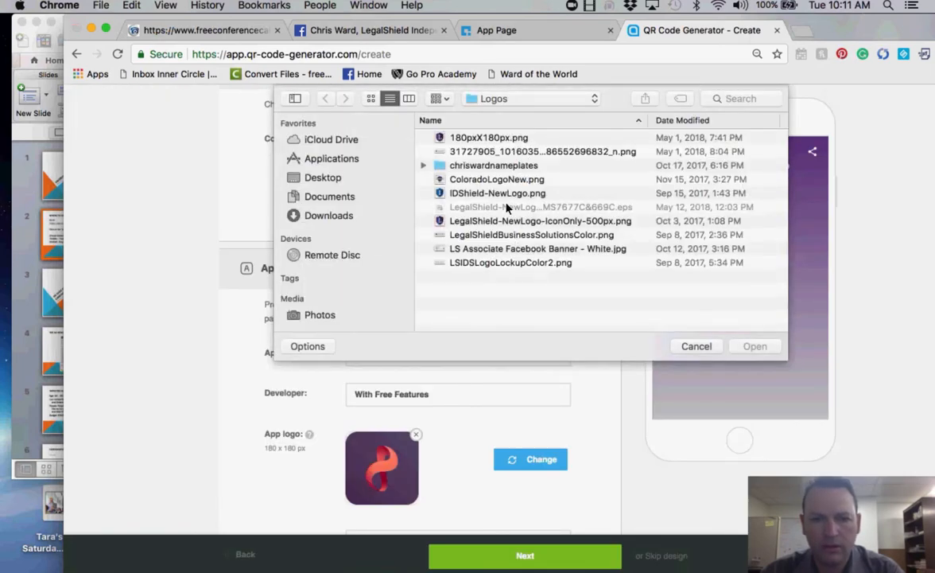
double_click(495, 223)
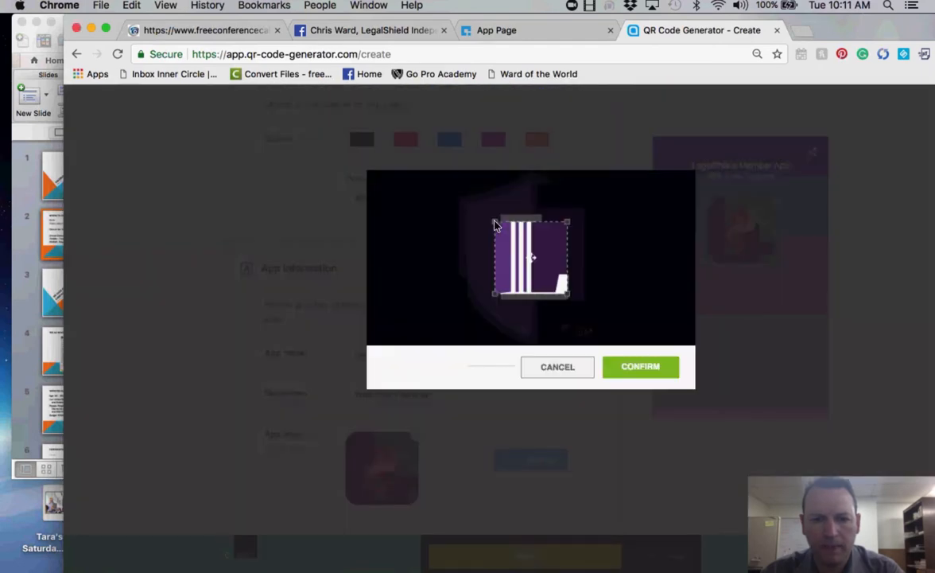
left_click_drag(496, 221, 399, 153)
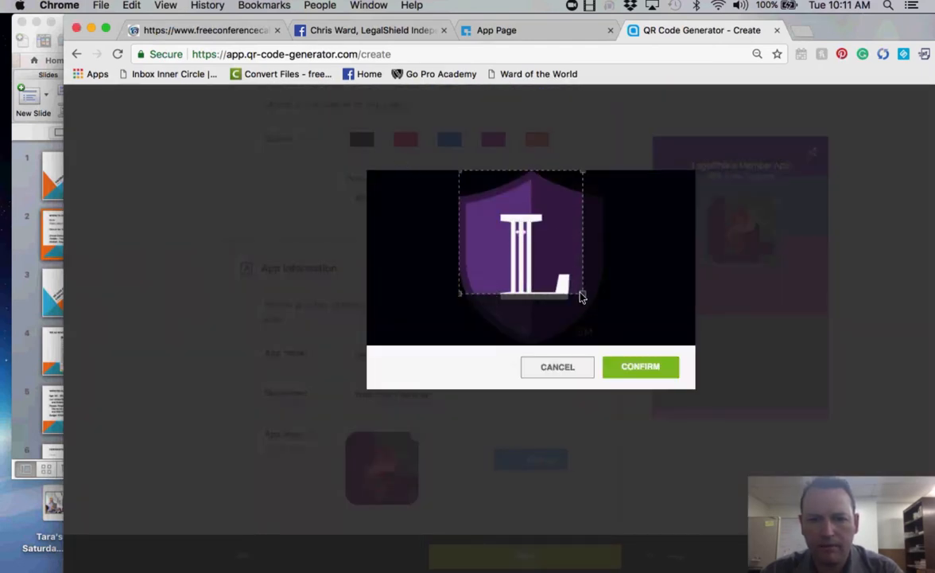
left_click_drag(581, 297, 612, 351)
left_click_drag(522, 252, 561, 304)
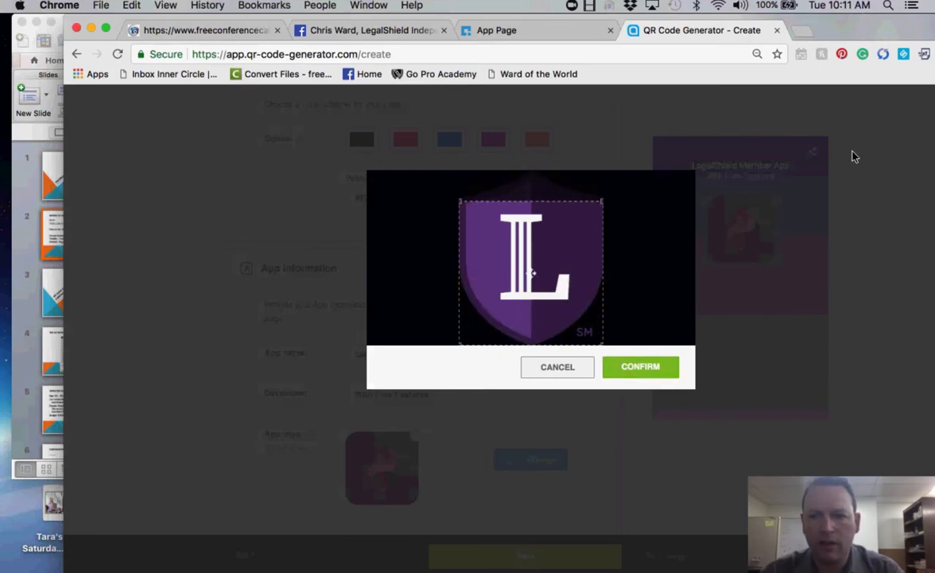
left_click(555, 375)
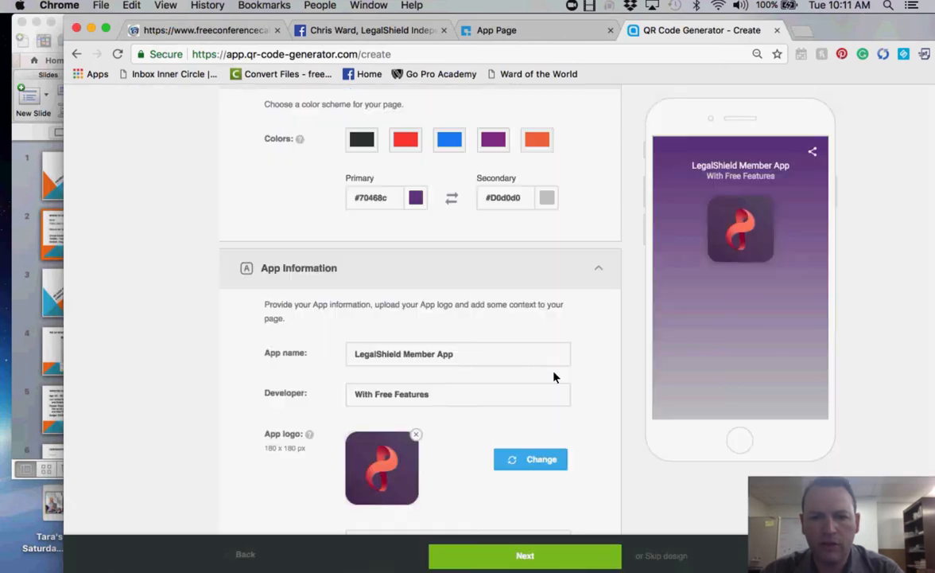
- Paste the headline 'Millions Of People Are Raving About This Free App' as the title
scroll(610, 337, "down", 5)
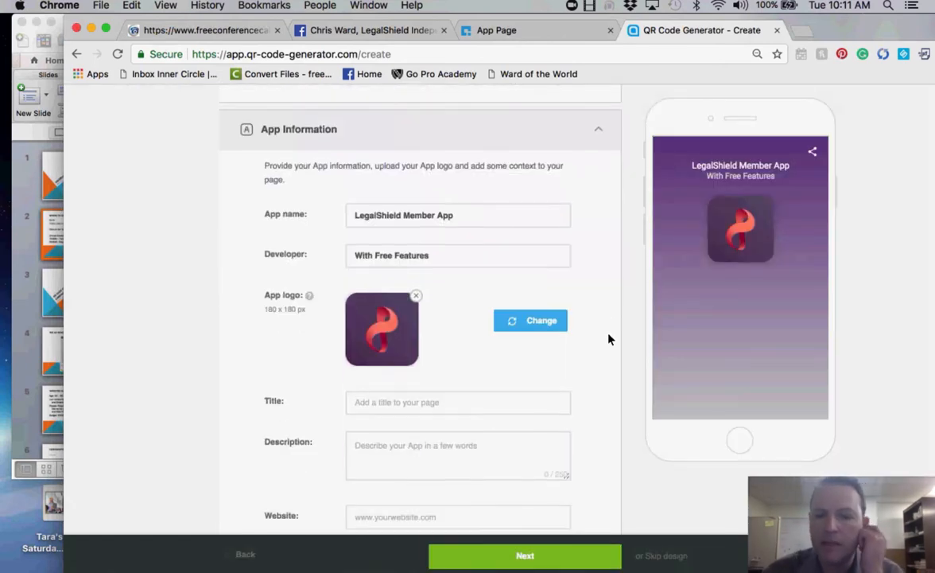
left_click(515, 32)
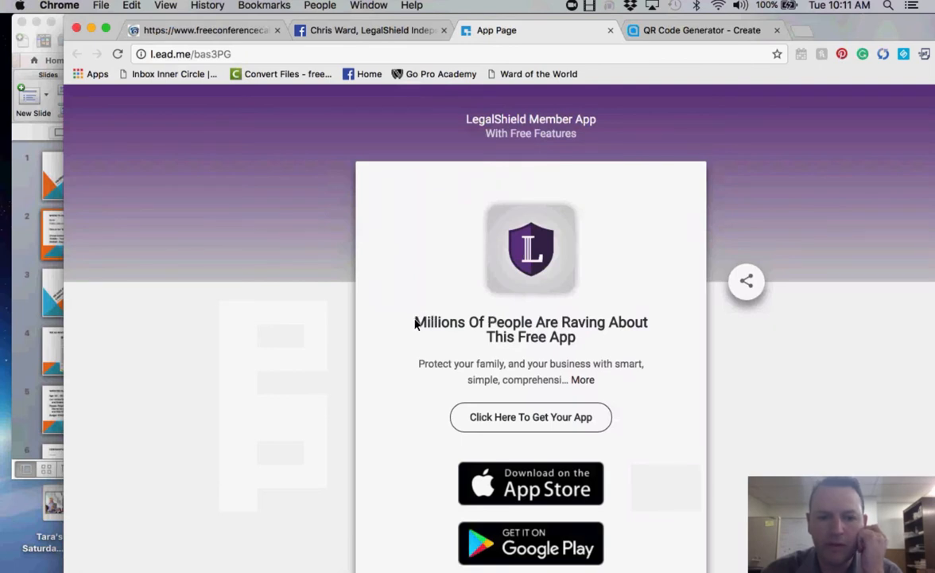
left_click_drag(415, 322, 575, 339)
key("super+c")
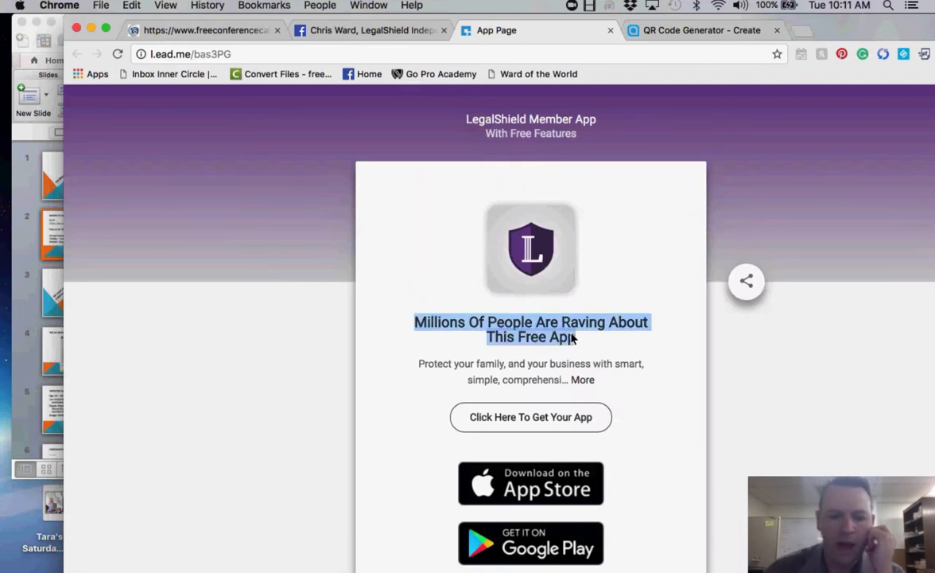
left_click(677, 37)
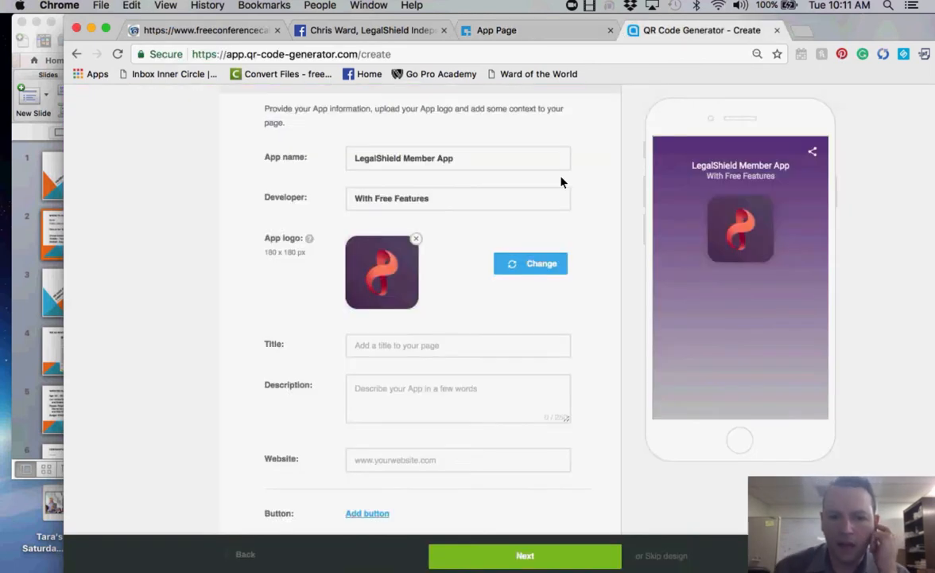
left_click(406, 354)
key("super+v")
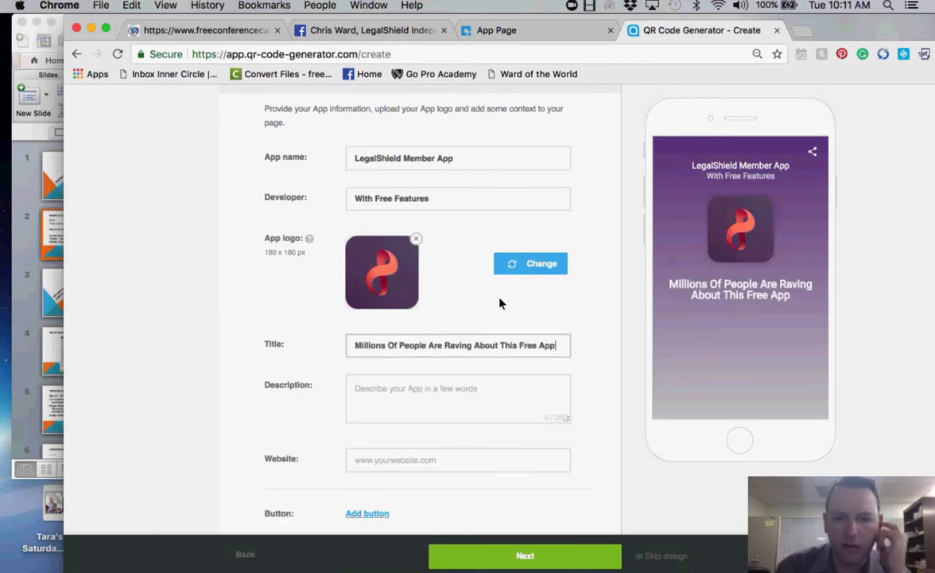
- Copy the full LegalShield coverage description into the Description field
left_click(522, 31)
left_click(582, 380)
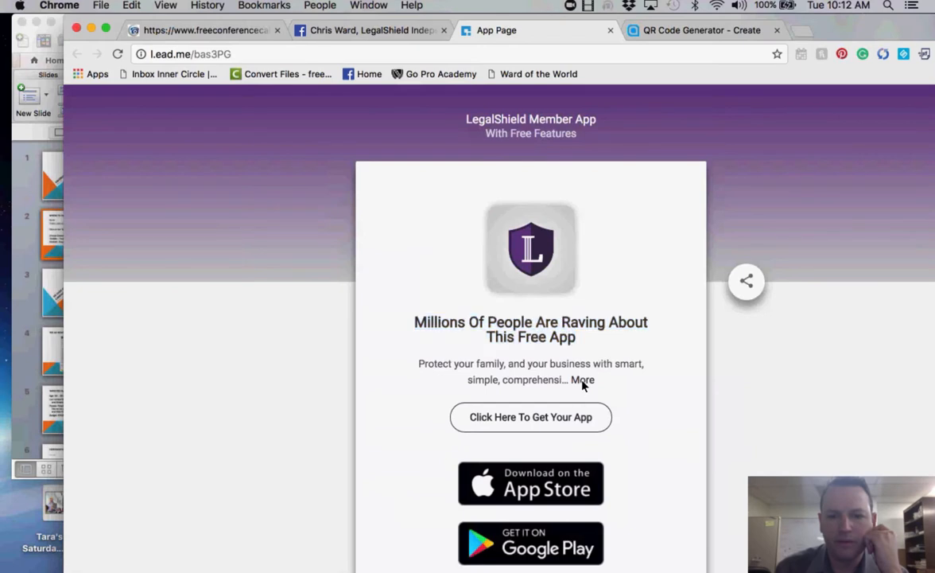
left_click_drag(420, 365, 546, 396)
key("ctrl+c")
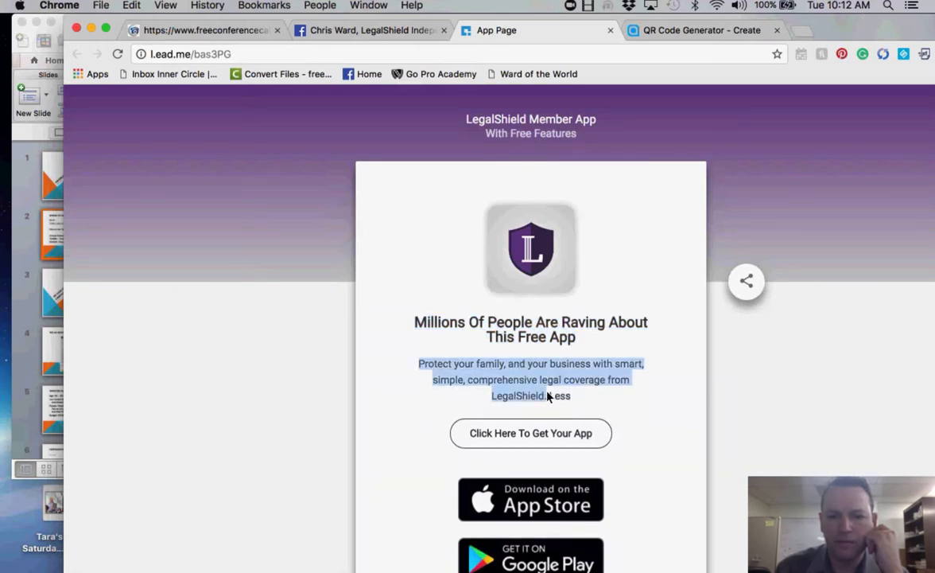
left_click(738, 29)
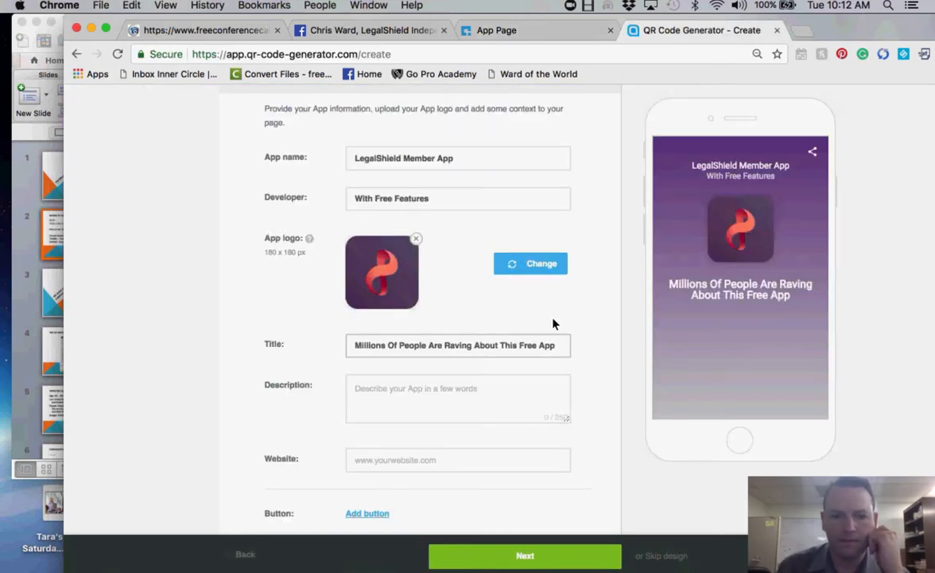
left_click(426, 396)
key("ctrl+v")
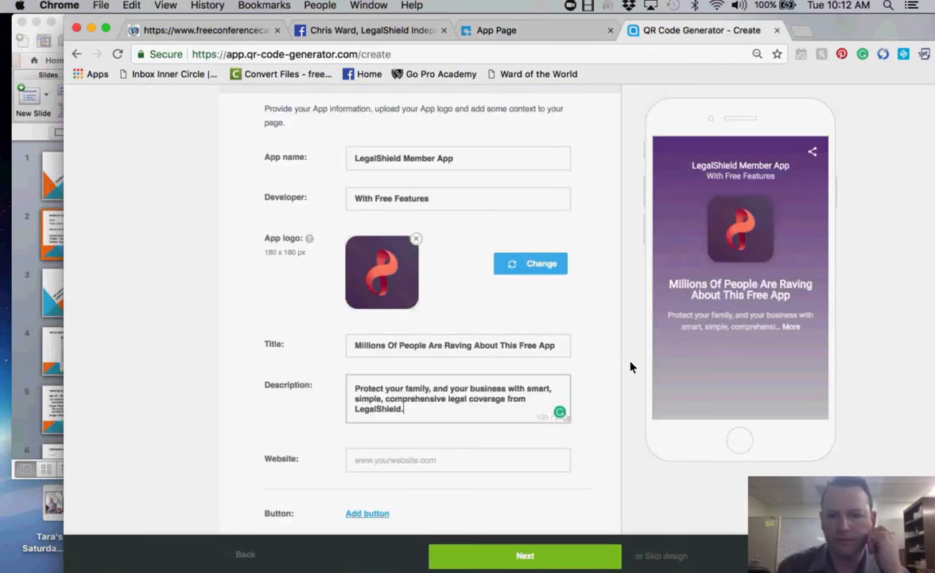
scroll(630, 367, "down", 2)
left_click(477, 374)
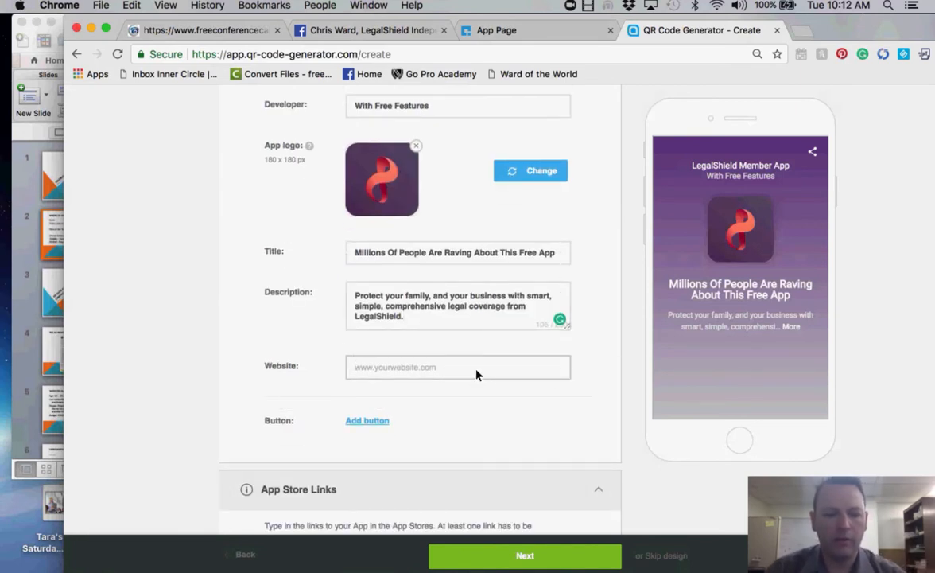
- Type the member's welegalshieldsite.com website address
type("c")
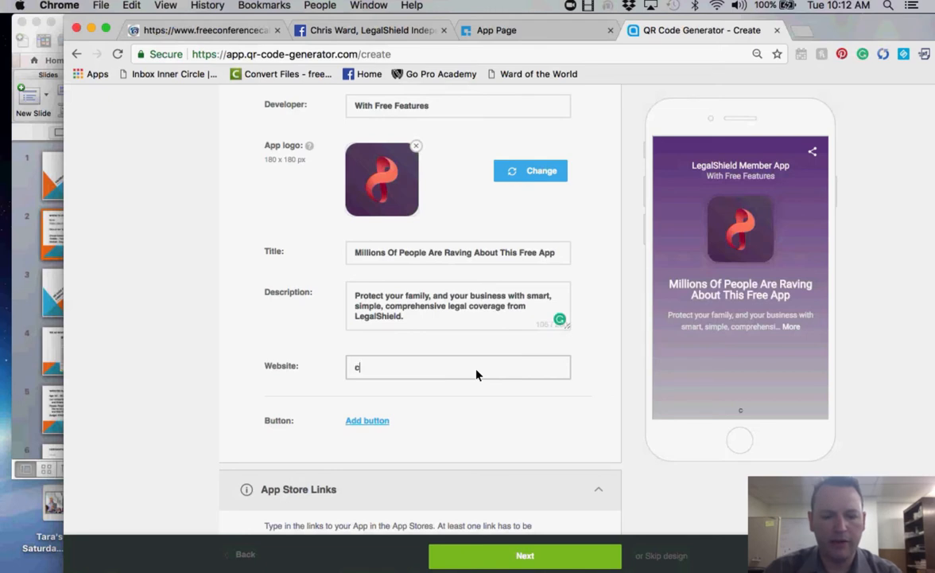
type("mwar")
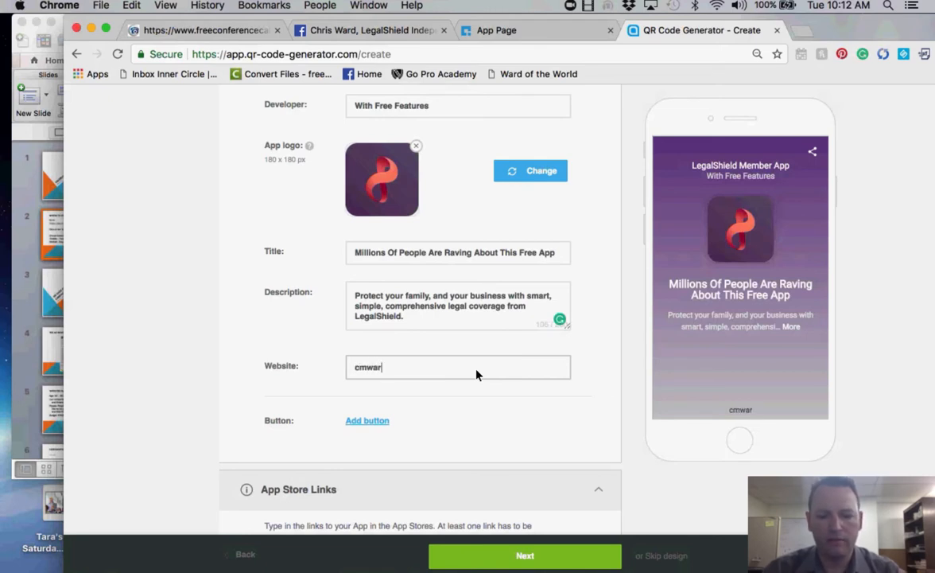
type("d.welega")
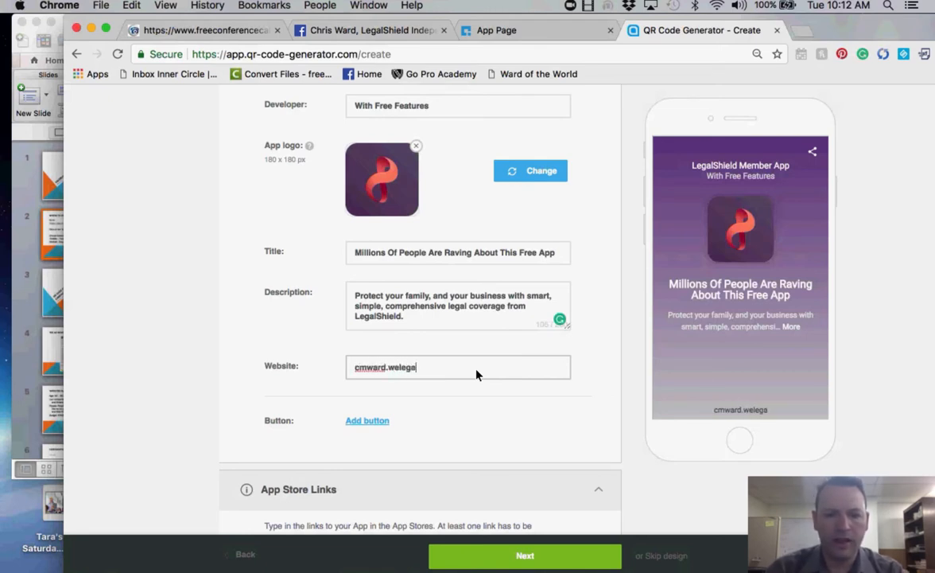
type("lshielda")
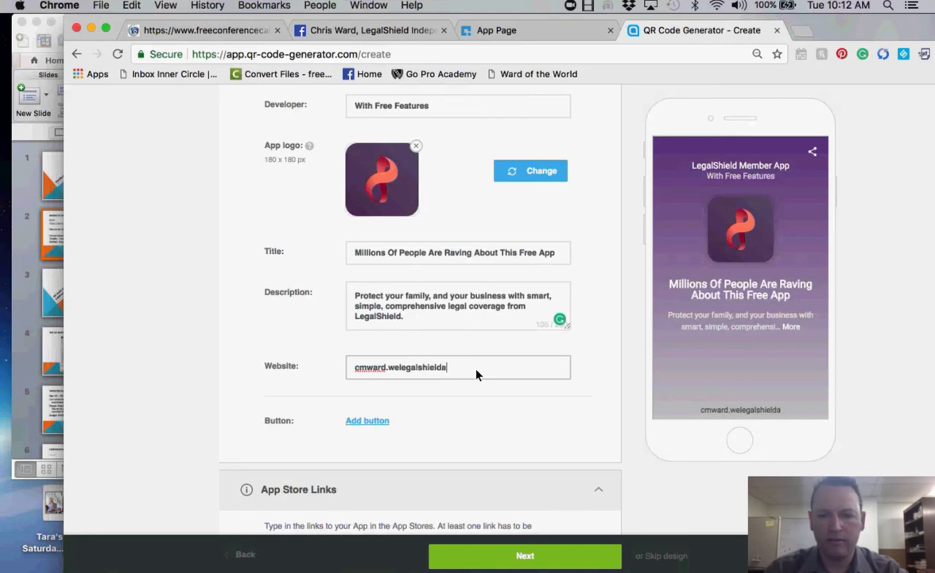
key("BackSpace")
type("site.c")
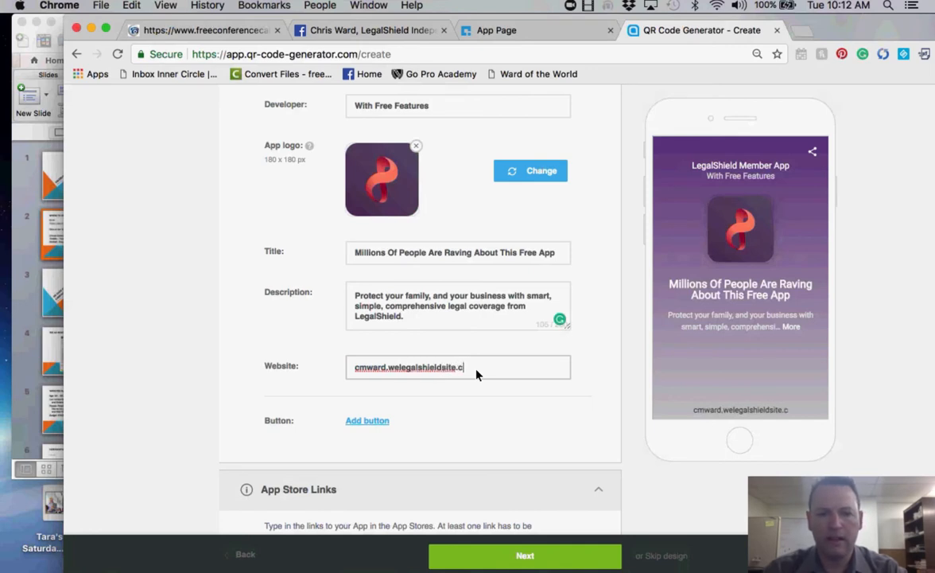
type("om")
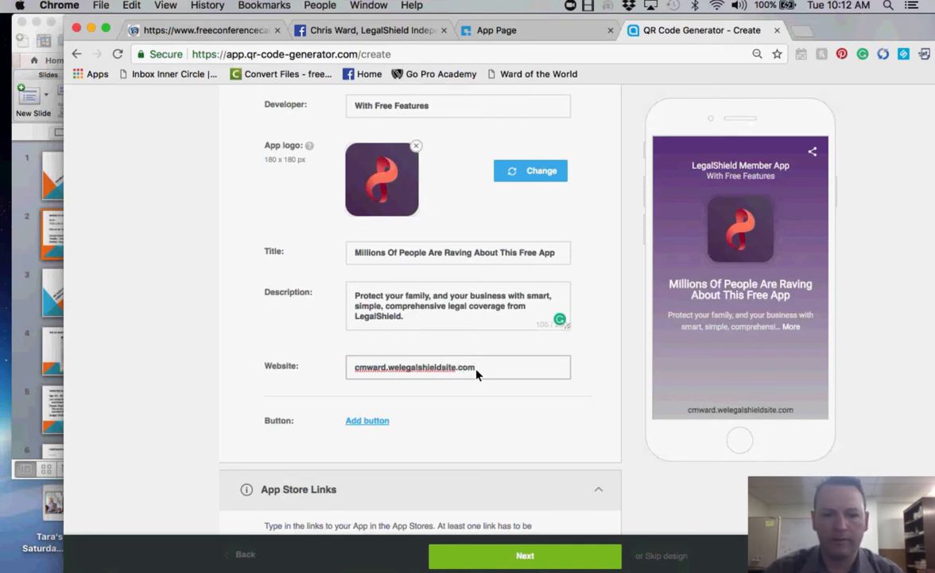
- Add a button with the custom label 'Click Here To Get Your App'
left_click(374, 420)
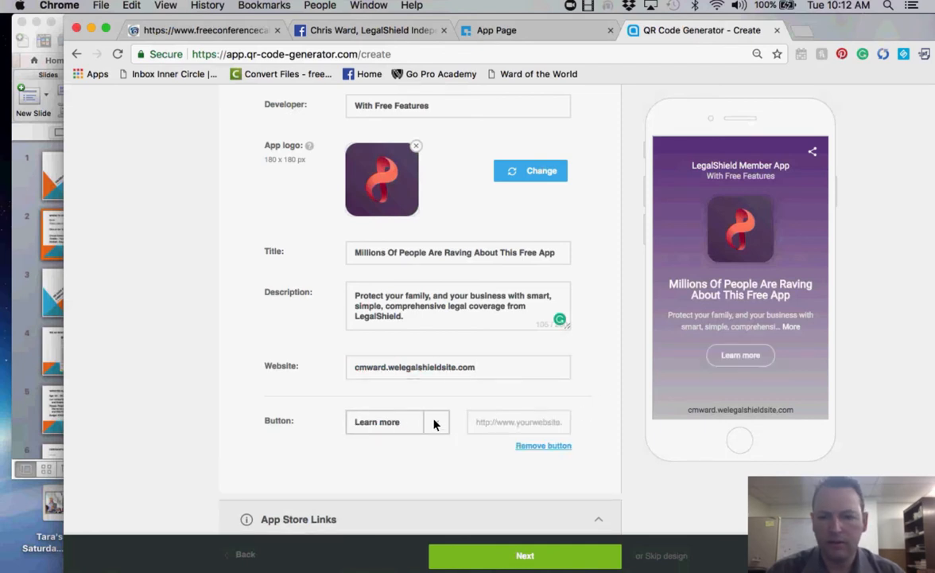
left_click(433, 423)
scroll(421, 438, "down", 2)
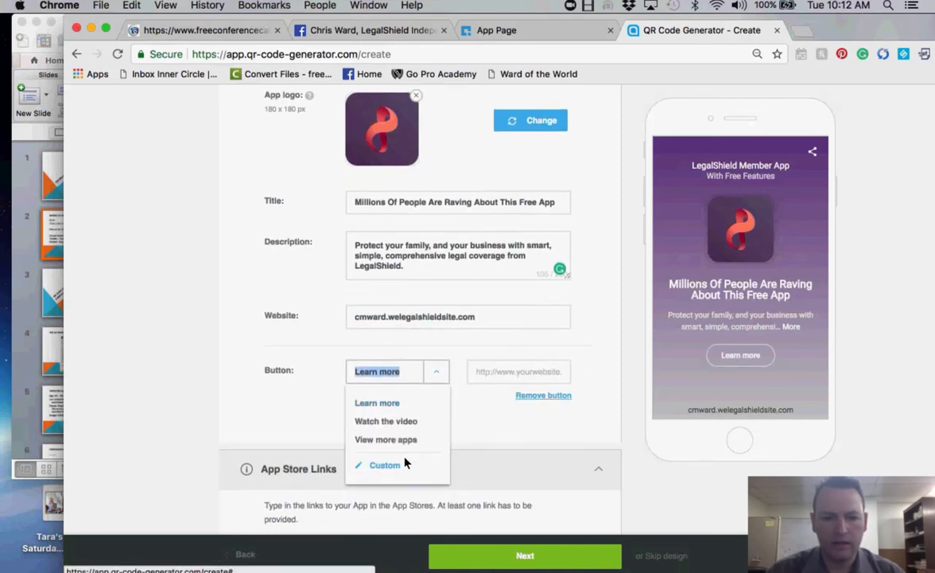
left_click(480, 31)
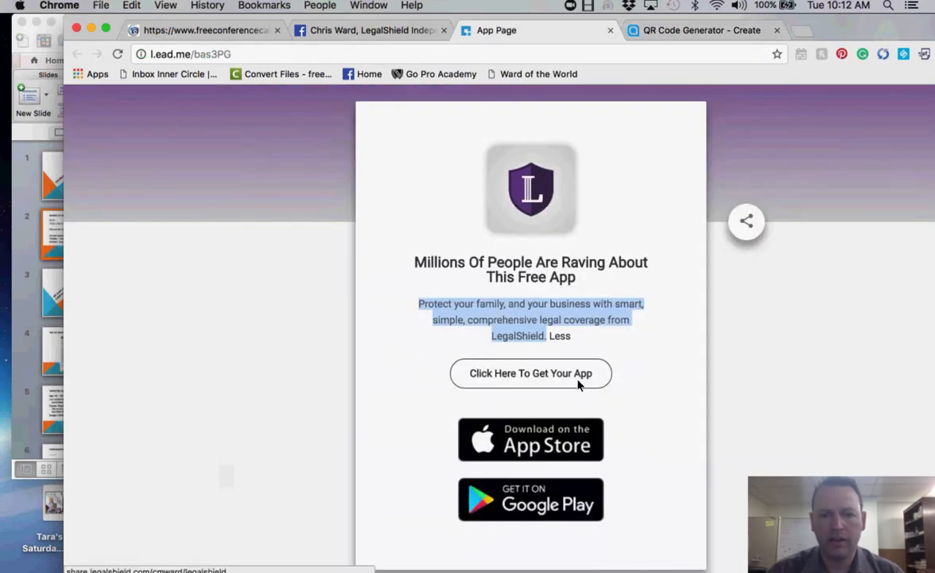
left_click(716, 32)
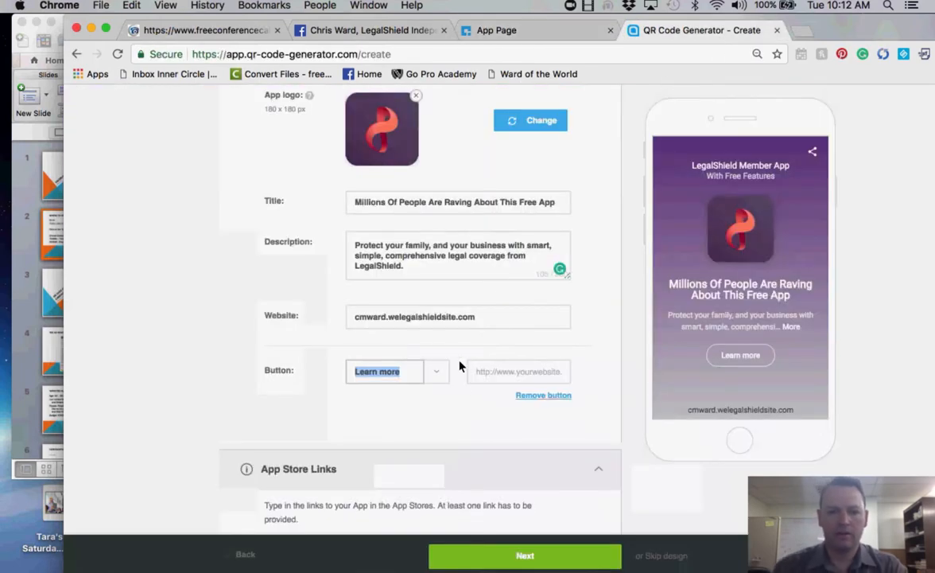
left_click(408, 375)
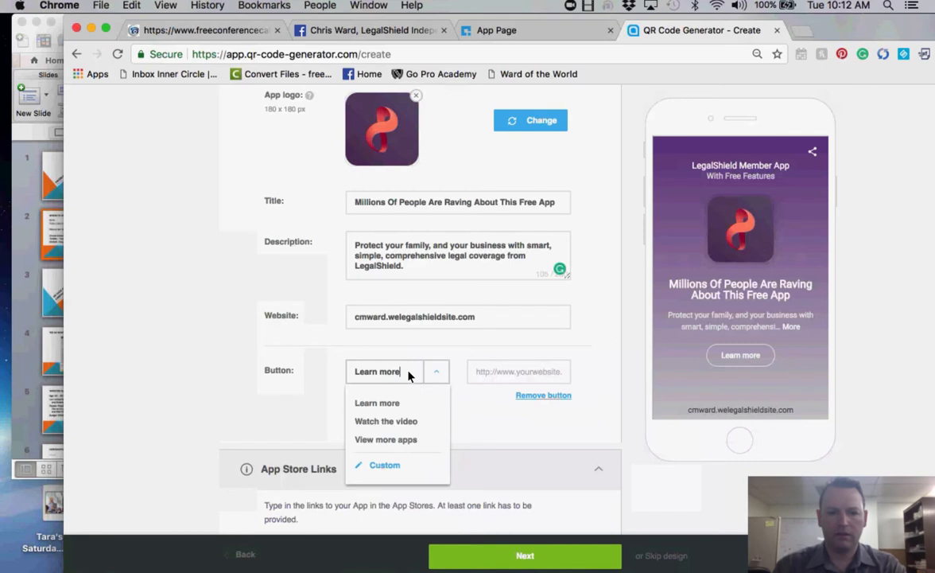
left_click(384, 465)
key("BackSpace")
type("Cli")
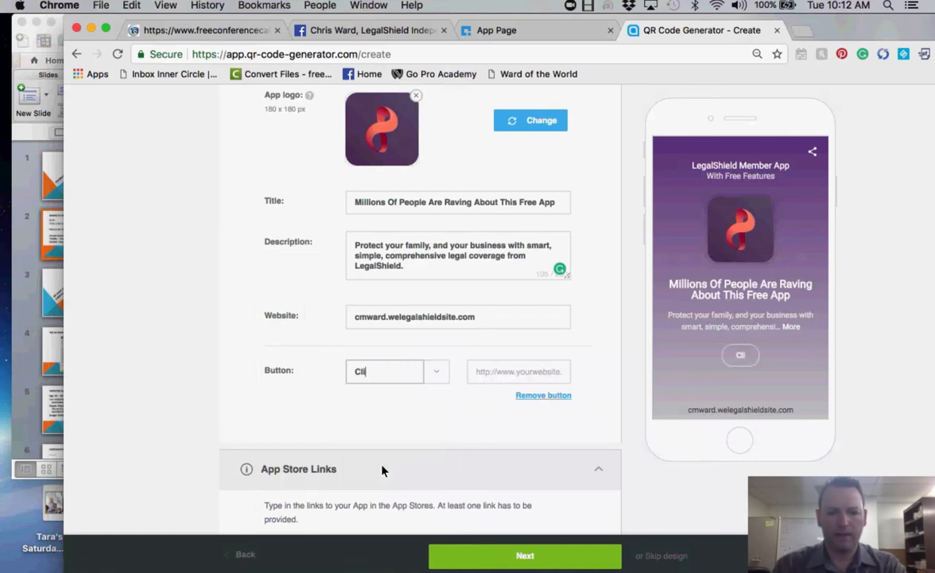
type("ck Here To ")
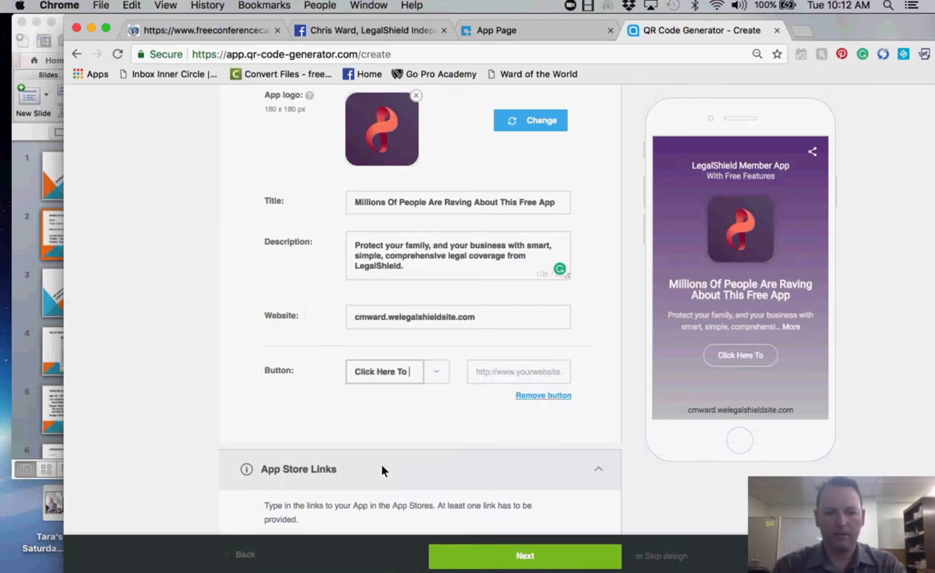
type("Get Your App")
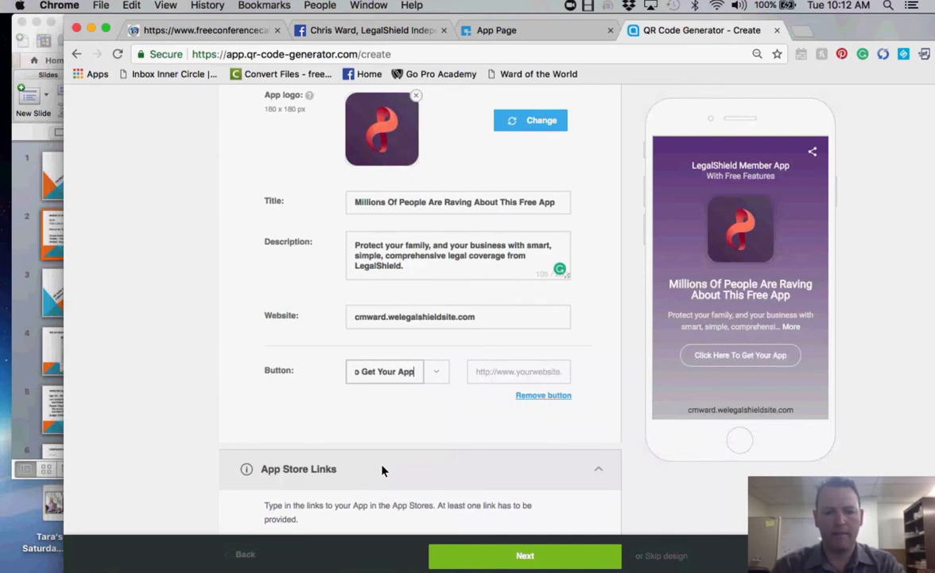
- Link the button to the member's share.legalshield page address
left_click(530, 381)
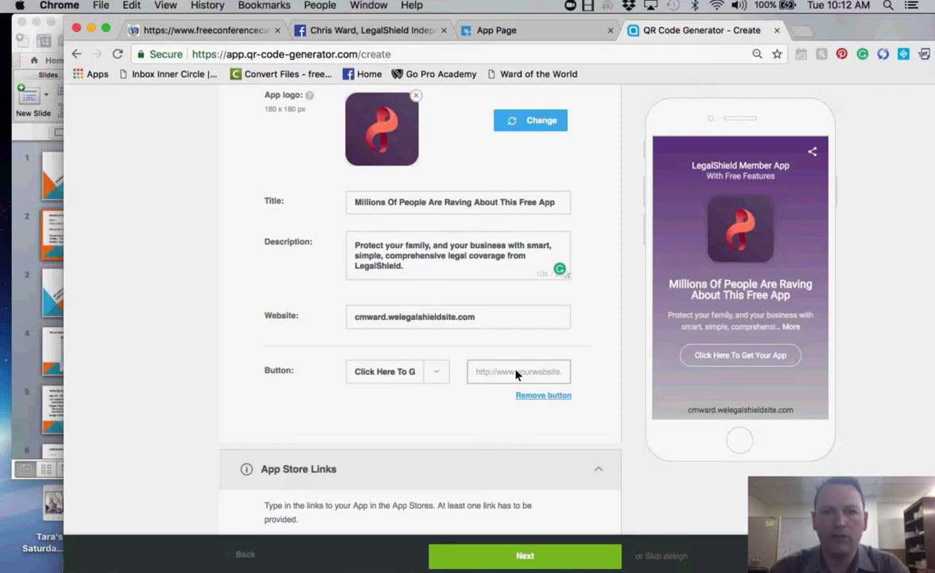
left_click(482, 31)
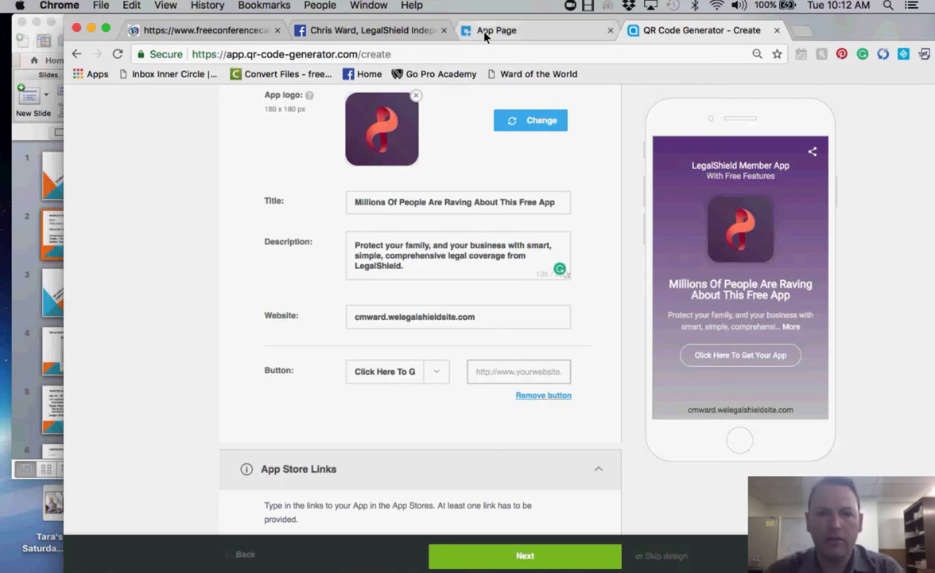
left_click(215, 29)
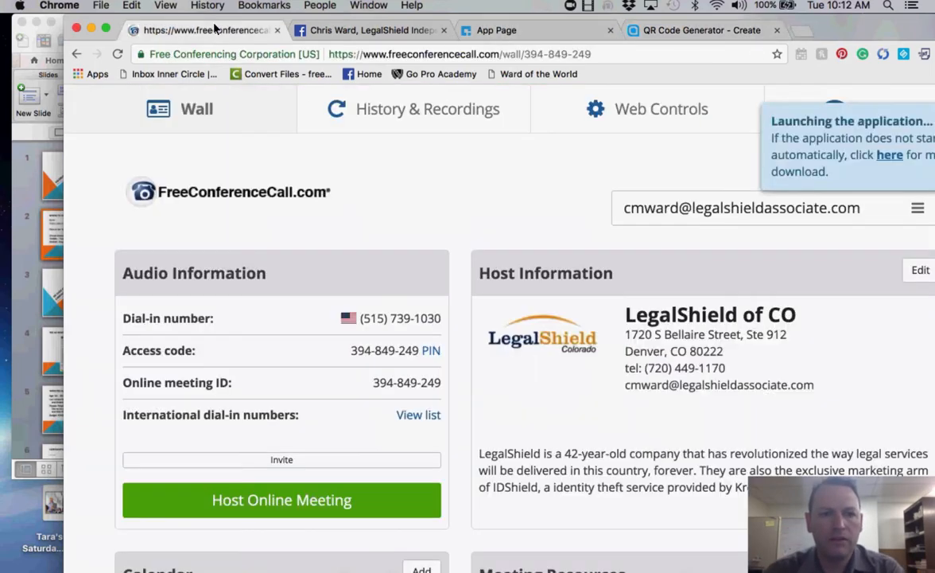
left_click(490, 30)
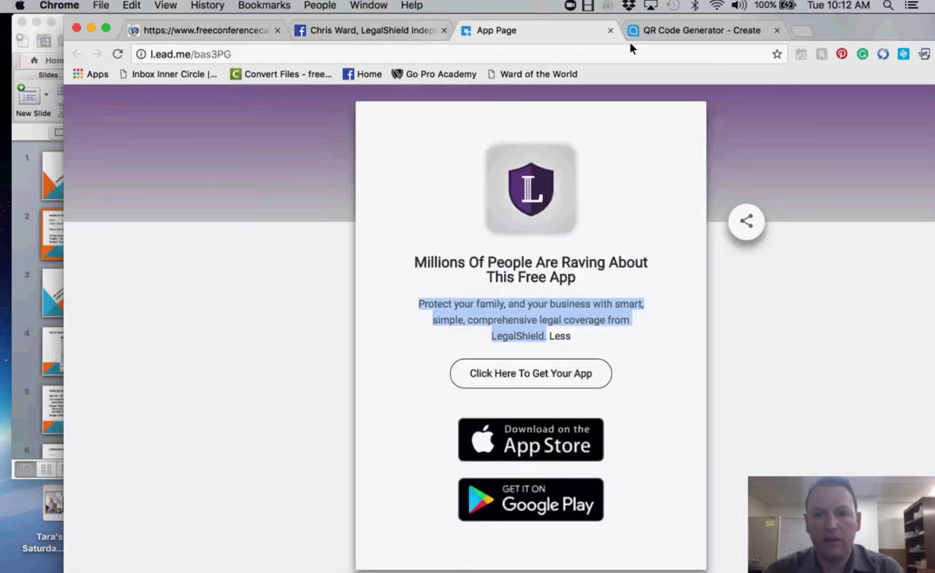
left_click(706, 32)
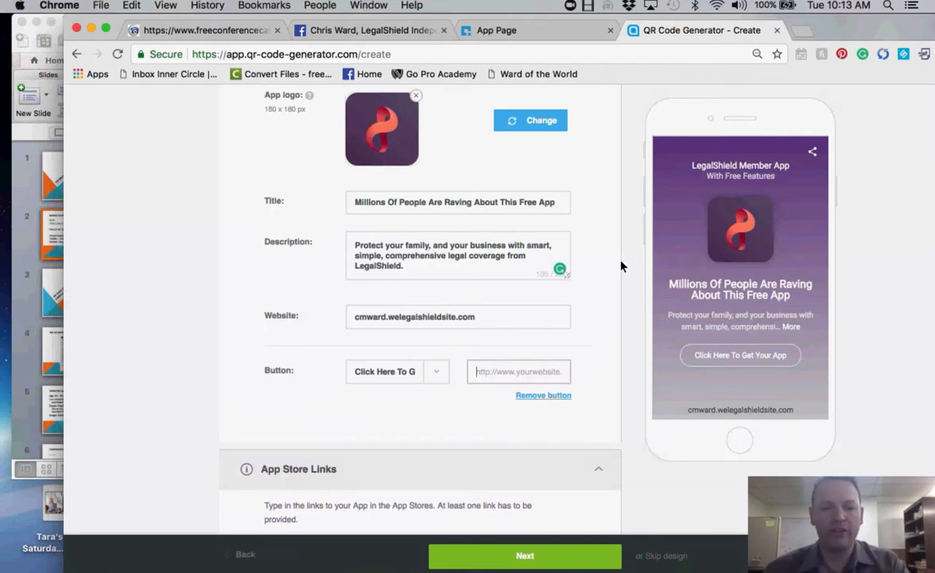
type("http://")
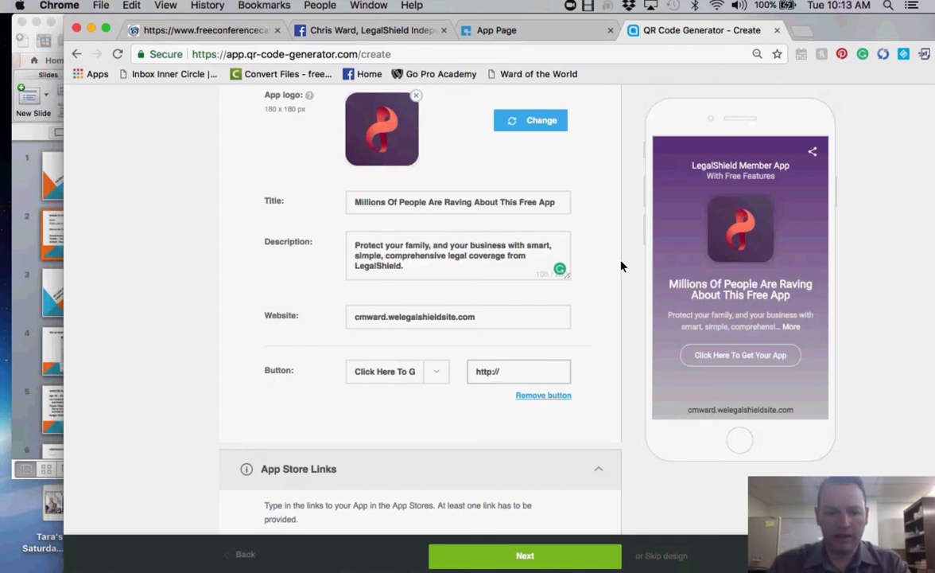
type("share.legal")
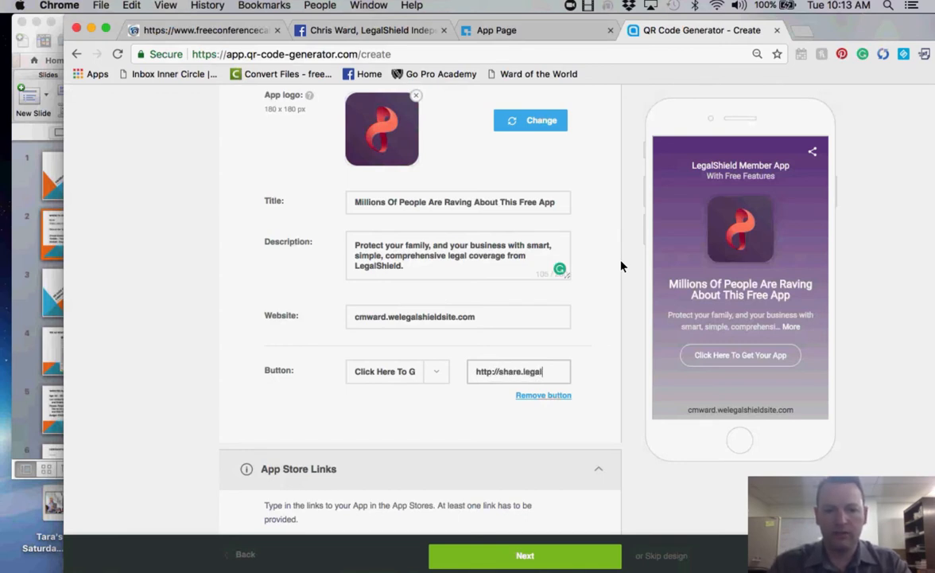
type("shieldshield.com/")
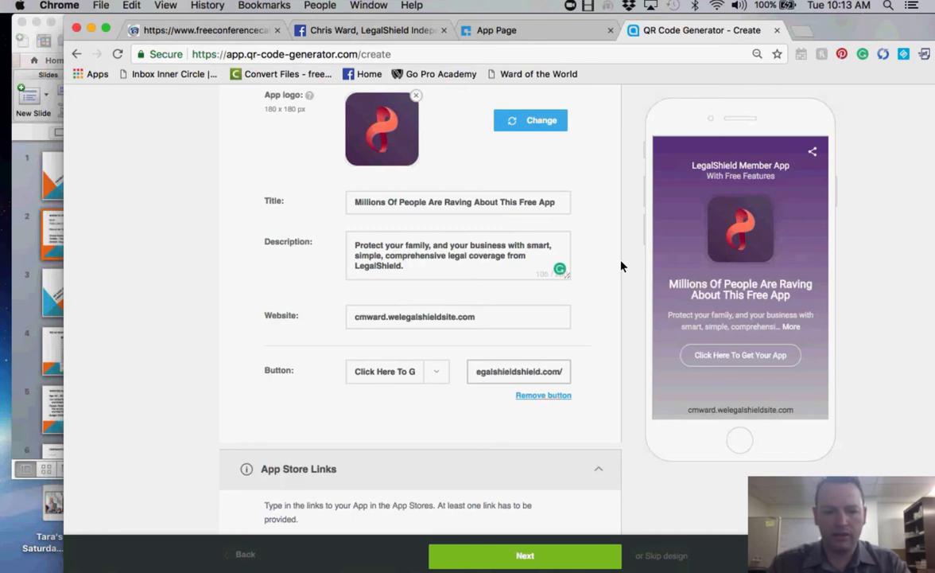
type("cmwa")
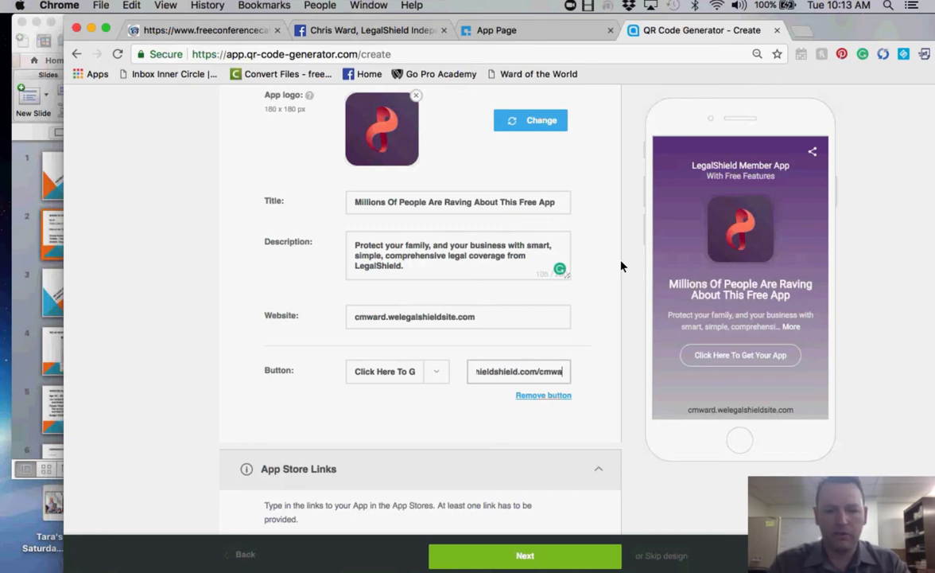
type("rd/legalshield")
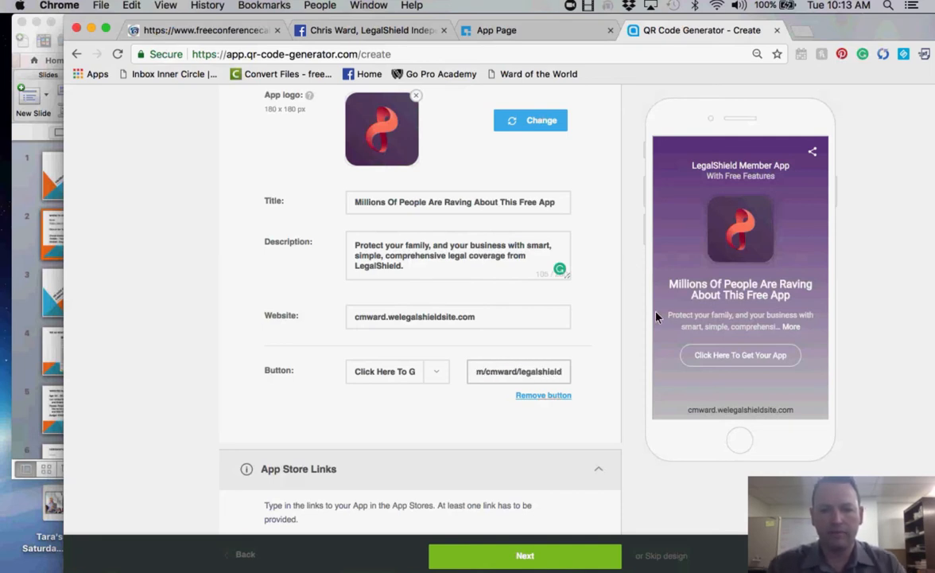
left_click(593, 358)
scroll(593, 358, "down", 5)
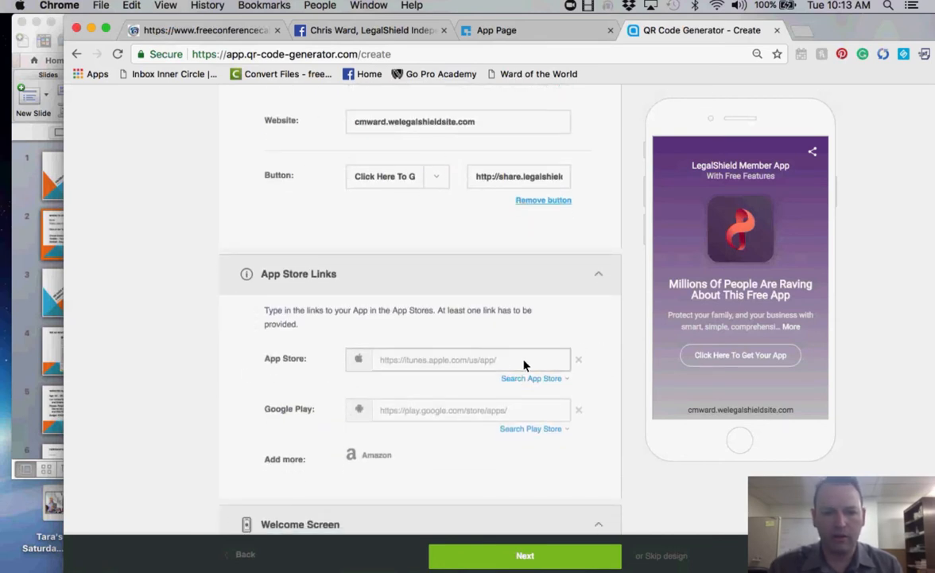
left_click(496, 362)
left_click(496, 31)
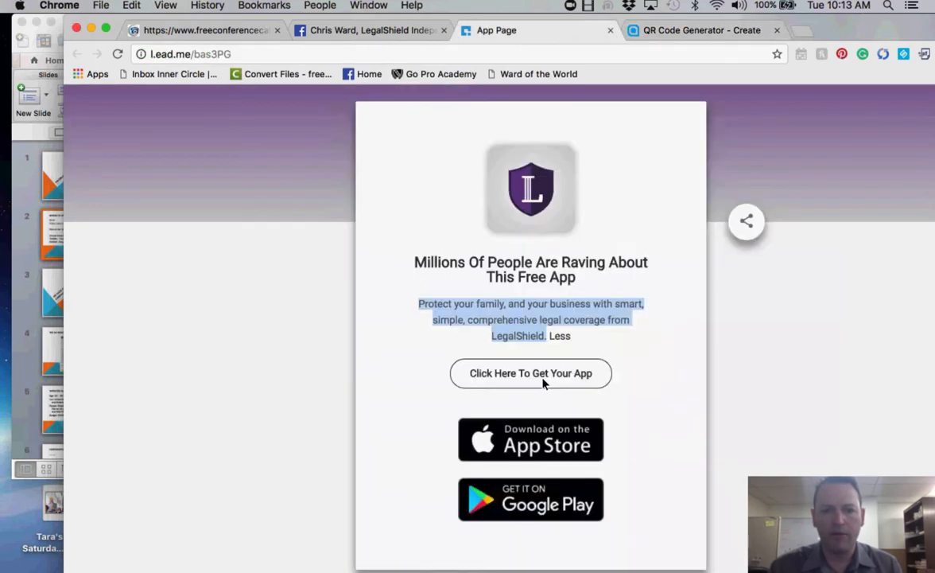
left_click(533, 445)
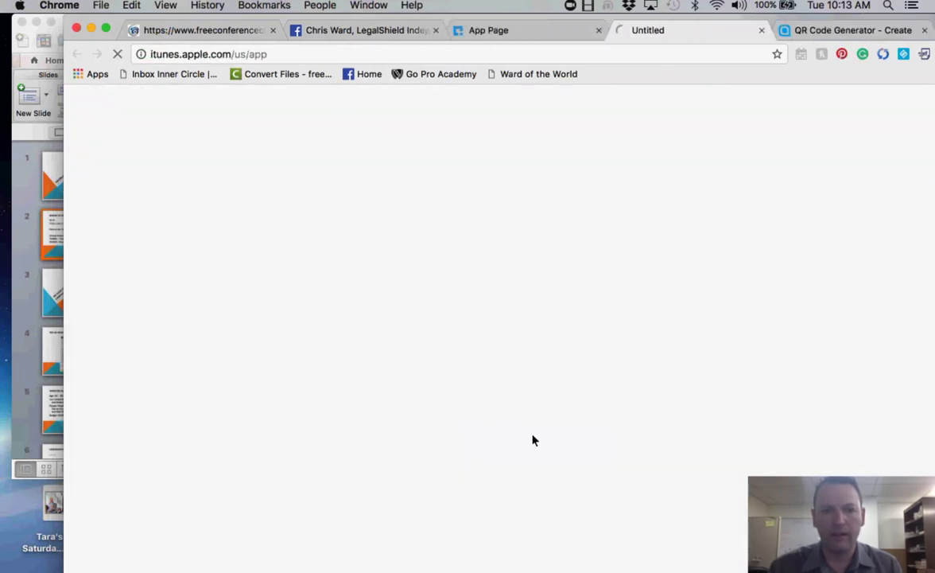
left_click(314, 54)
key("super+c")
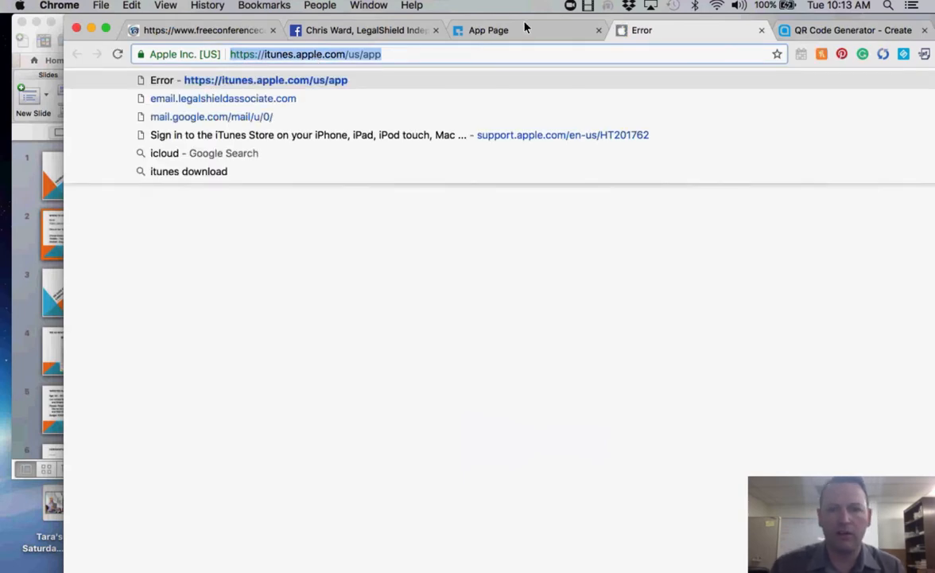
left_click(525, 28)
left_click(816, 30)
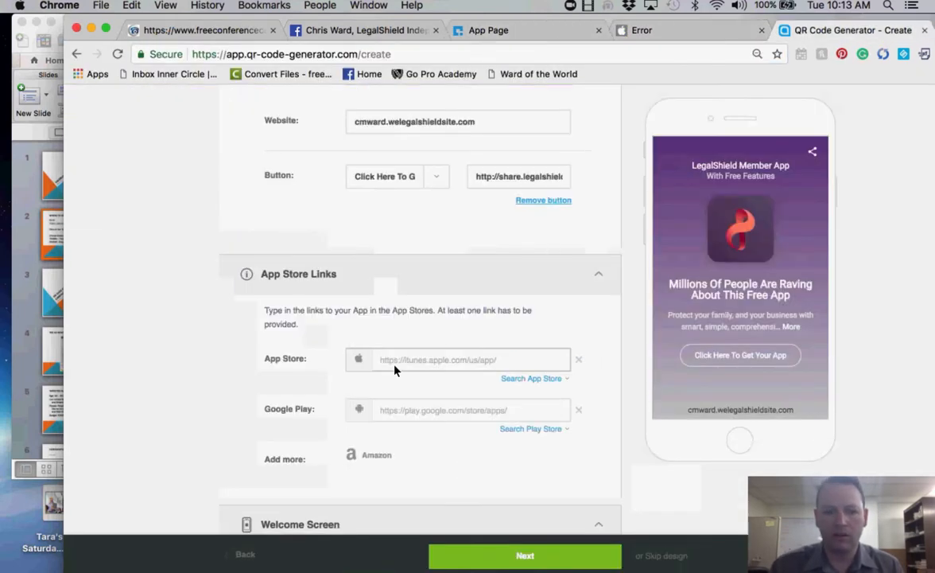
key("super+v")
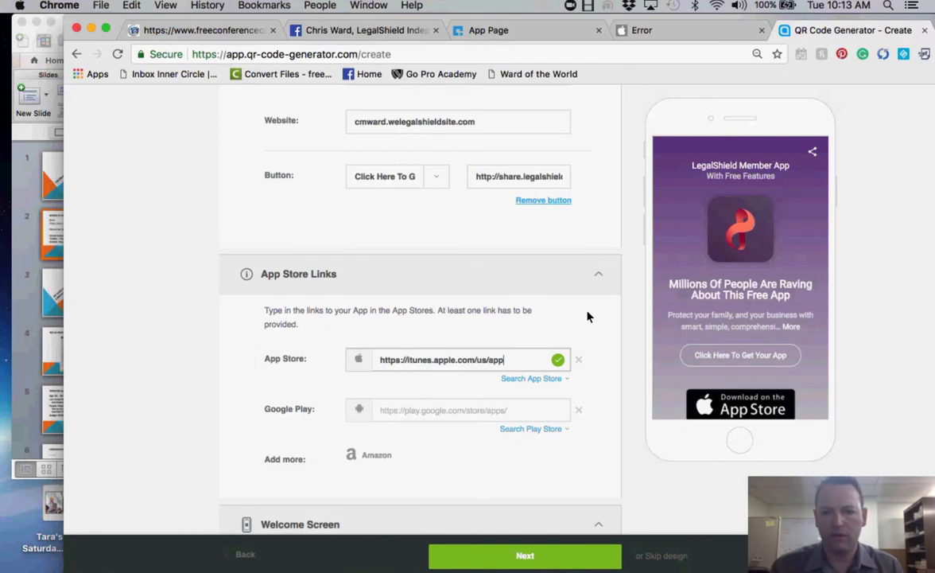
scroll(735, 326, "down", 1)
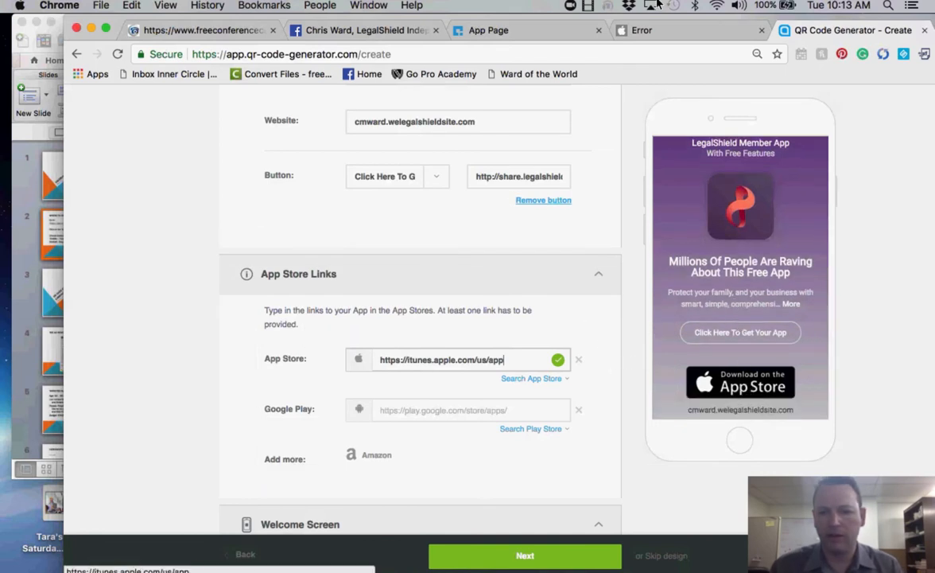
left_click(525, 32)
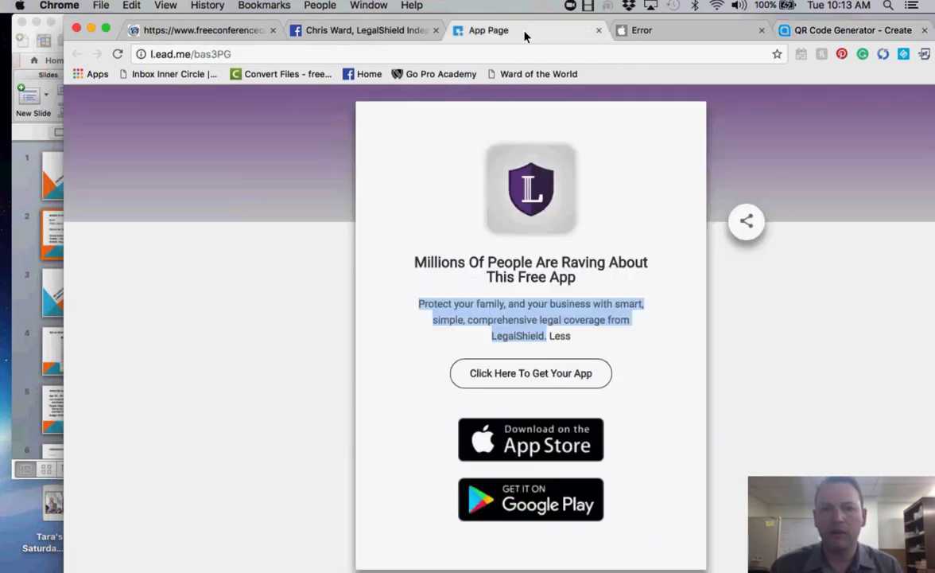
left_click(535, 513)
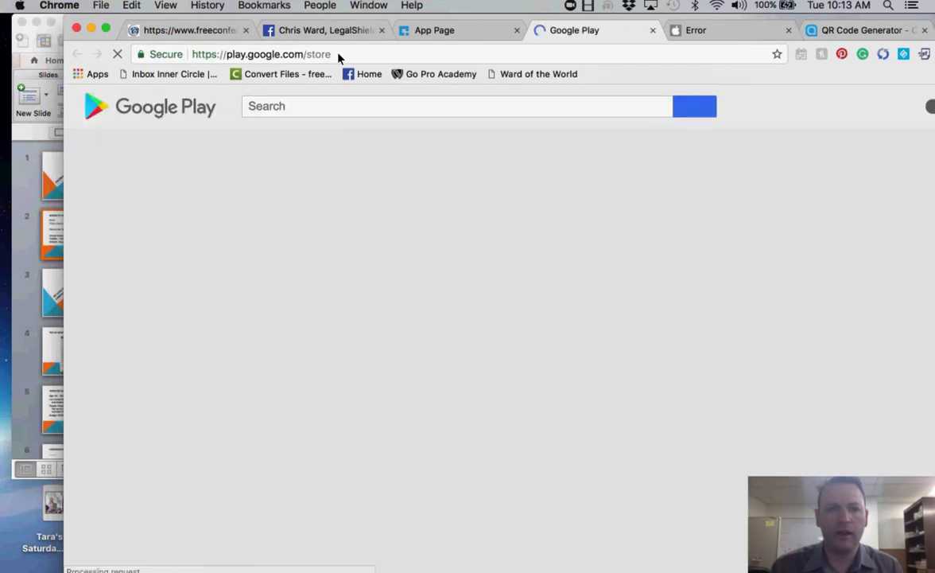
left_click(338, 54)
key("super+c")
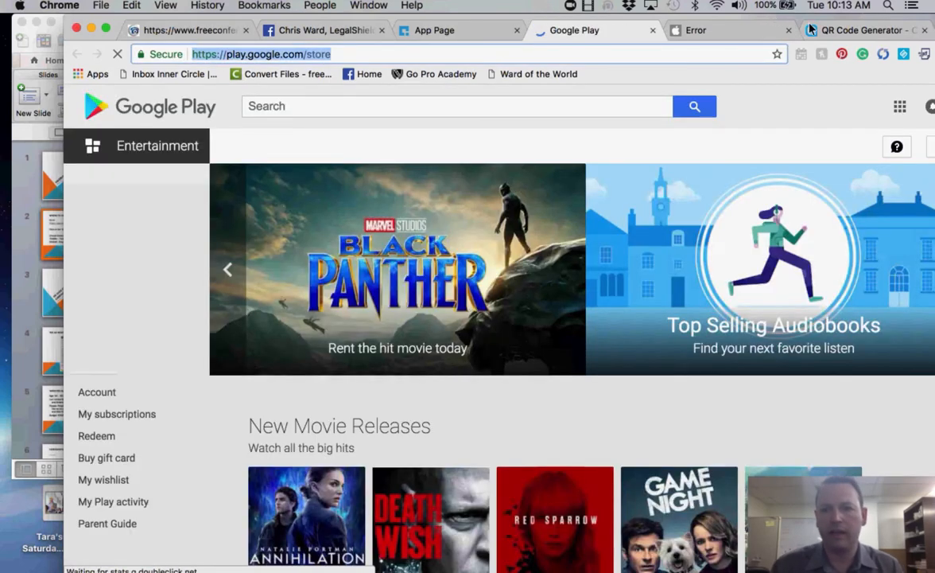
left_click(733, 32)
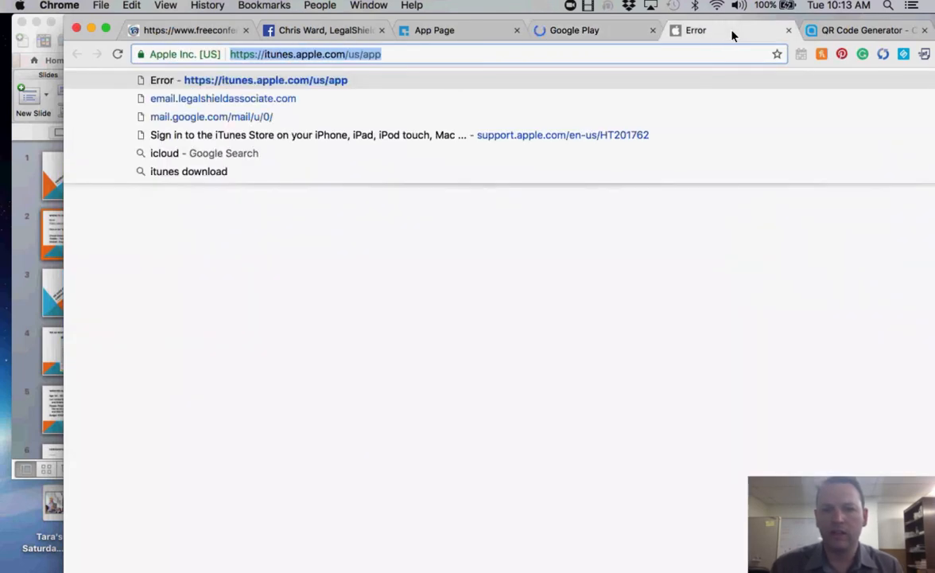
left_click(819, 30)
left_click(402, 411)
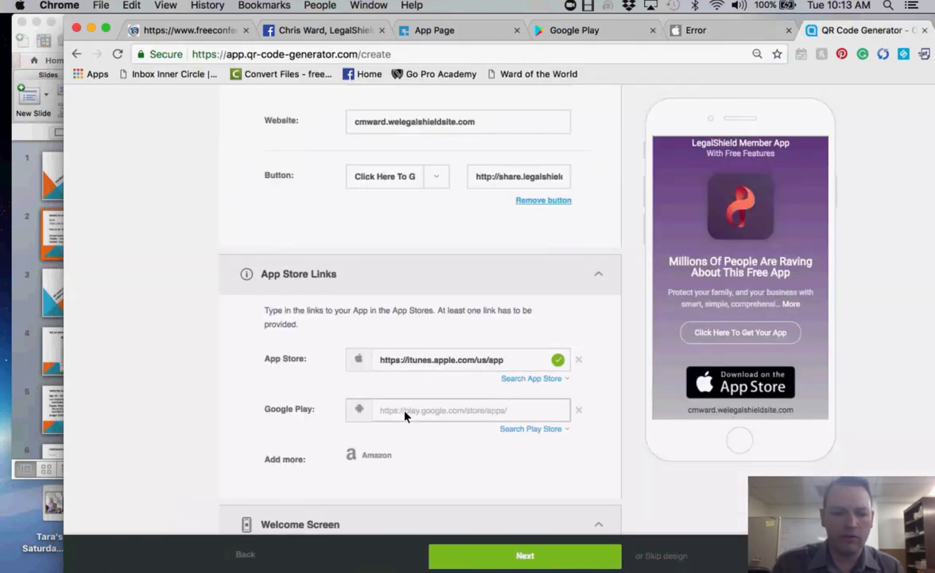
key("super+v")
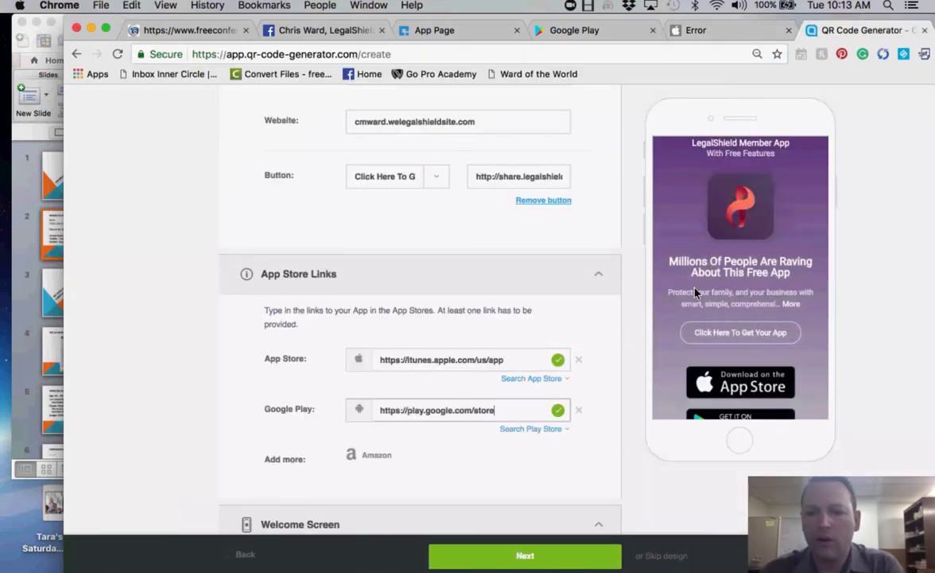
scroll(696, 294, "down", 1)
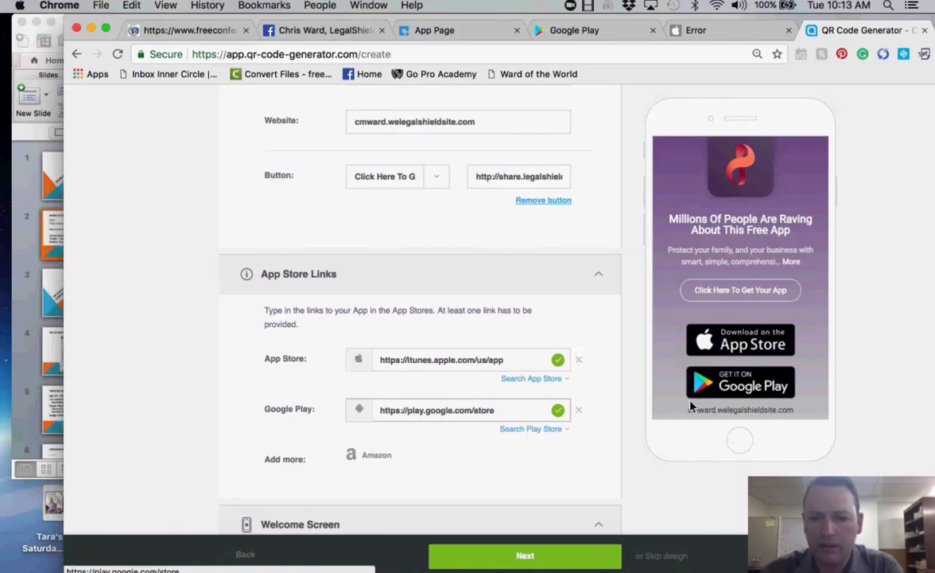
- Change the website domain from welegalshieldsite to wearelegalshield and scroll to Welcome Screen
left_click(451, 121)
key("BackSpace")
key("BackSpace")
key("BackSpace")
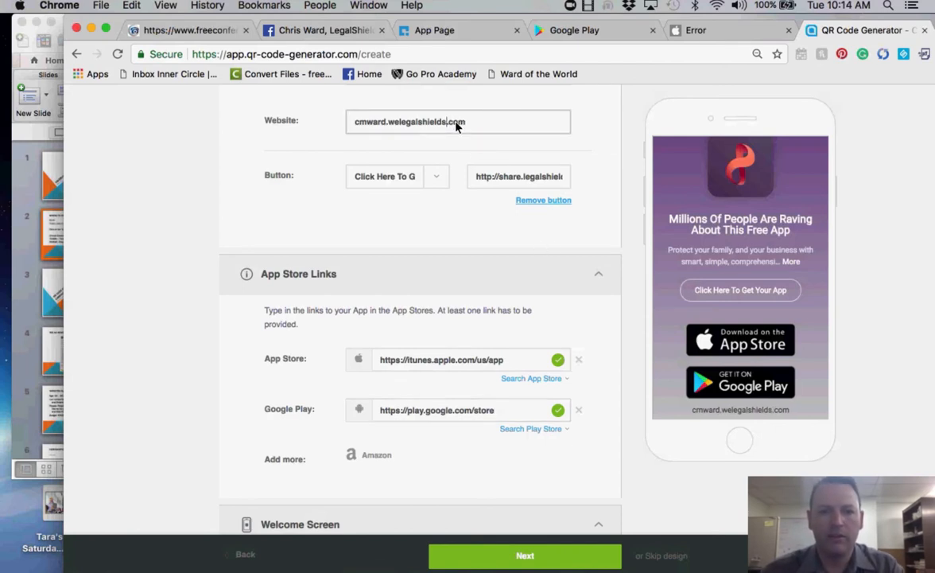
key("BackSpace")
key("BackSpace")
key("BackSpace")
key("BackSpace")
key("BackSpace")
key("BackSpace")
key("BackSpace")
key("BackSpace")
key("BackSpace")
key("BackSpace")
key("BackSpace")
key("BackSpace")
key("BackSpace")
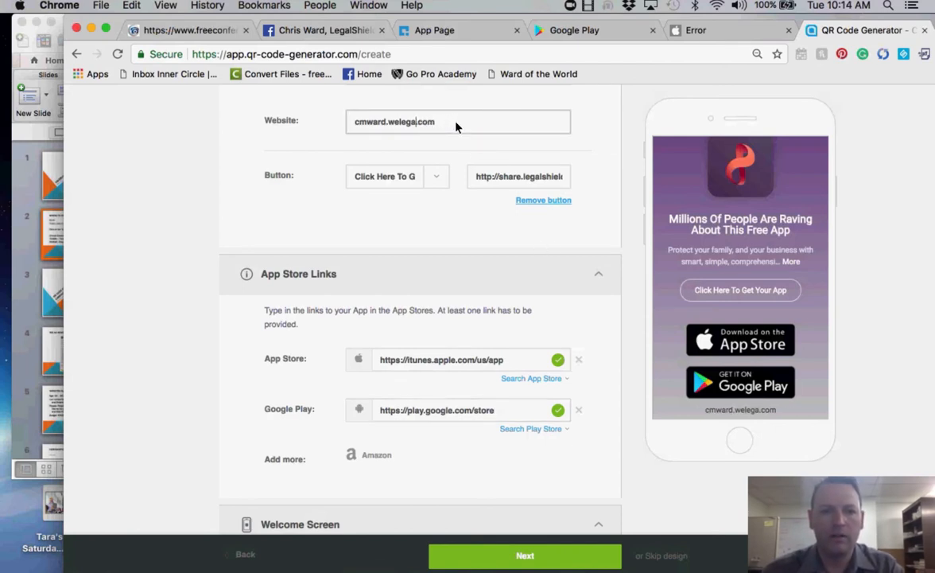
type("earelegals")
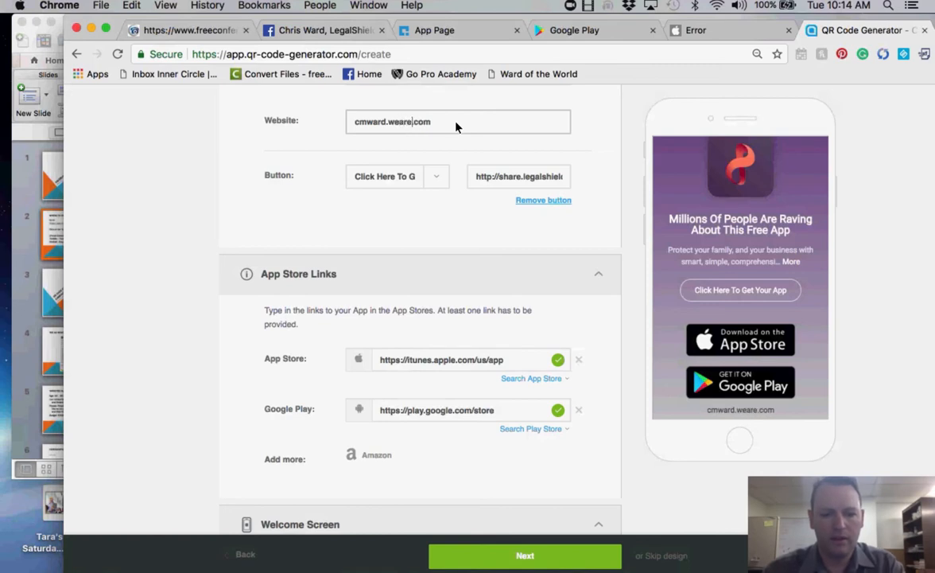
type("hield")
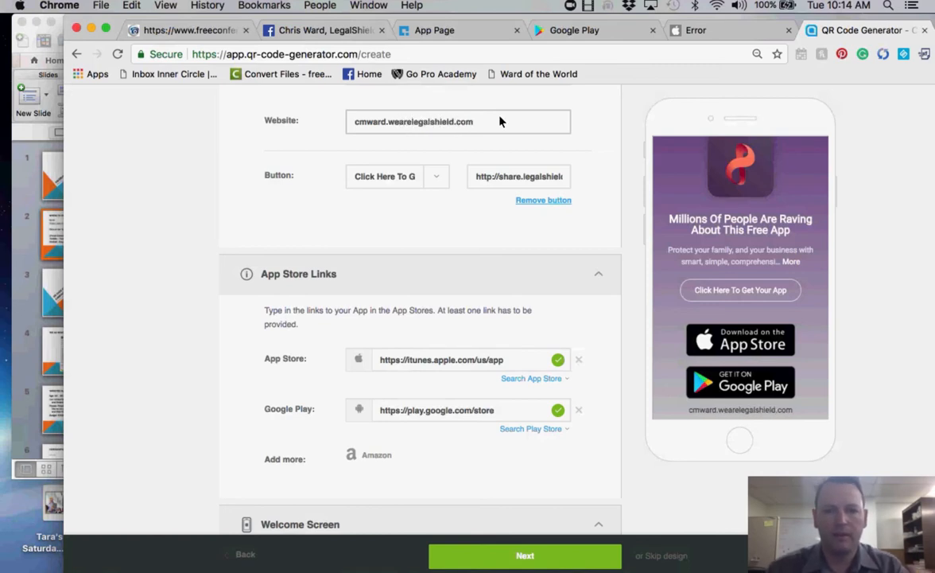
scroll(589, 246, "down", 5)
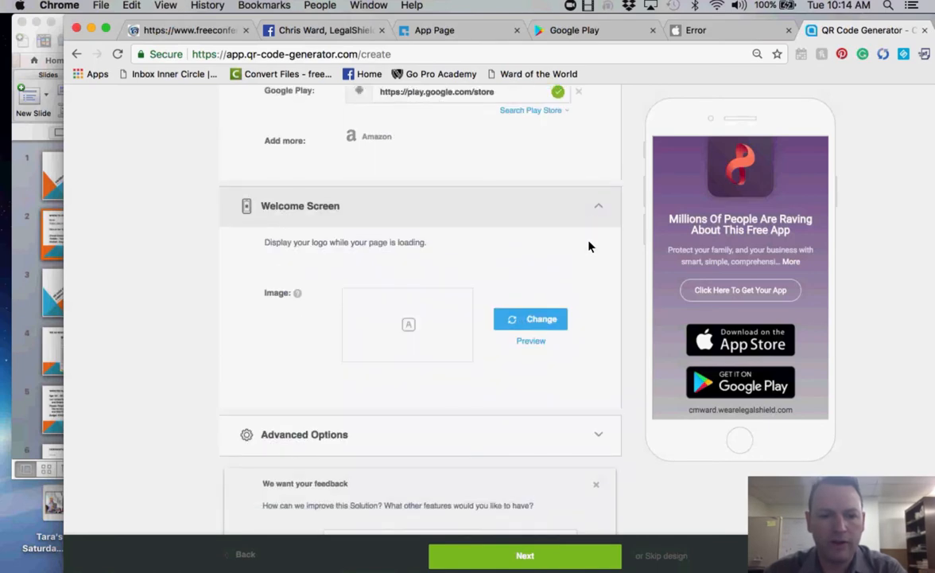
- Set the welcome screen image to 180pxX180px.png, cropped to cover the whole purple shield
left_click(411, 332)
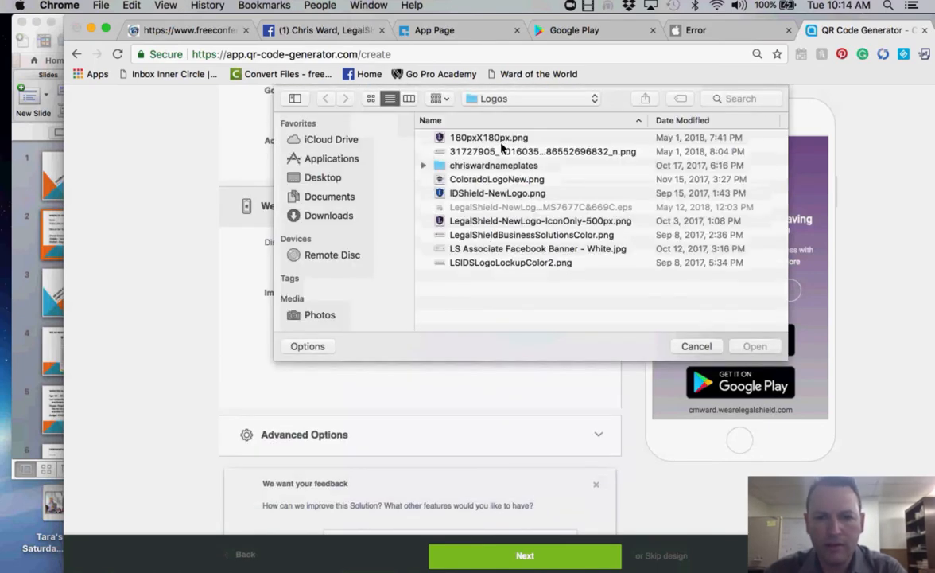
double_click(502, 139)
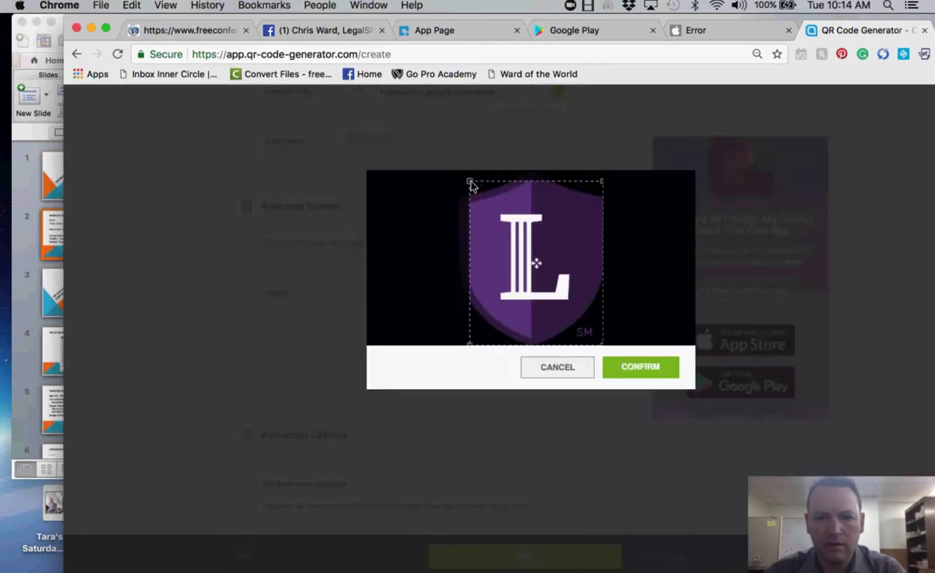
left_click_drag(470, 182, 454, 171)
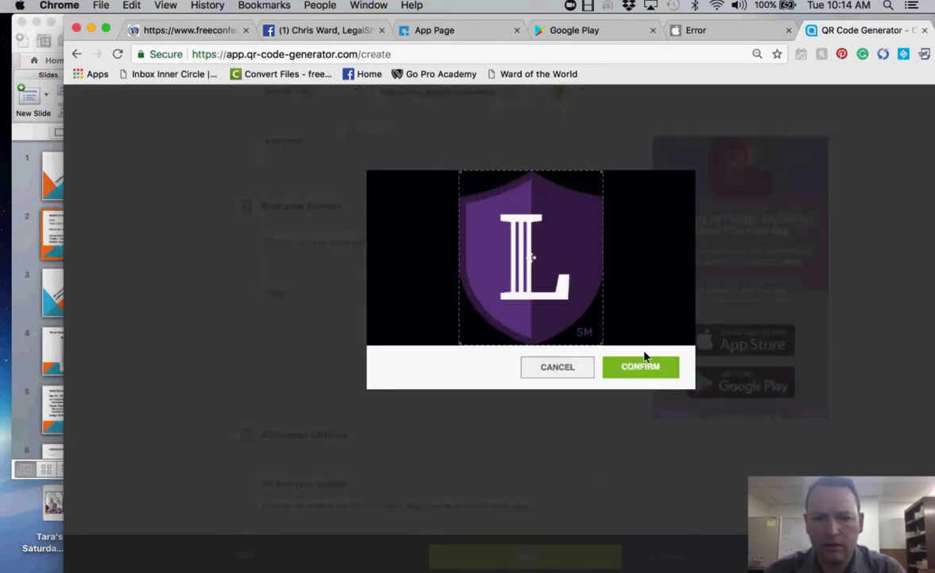
left_click(636, 369)
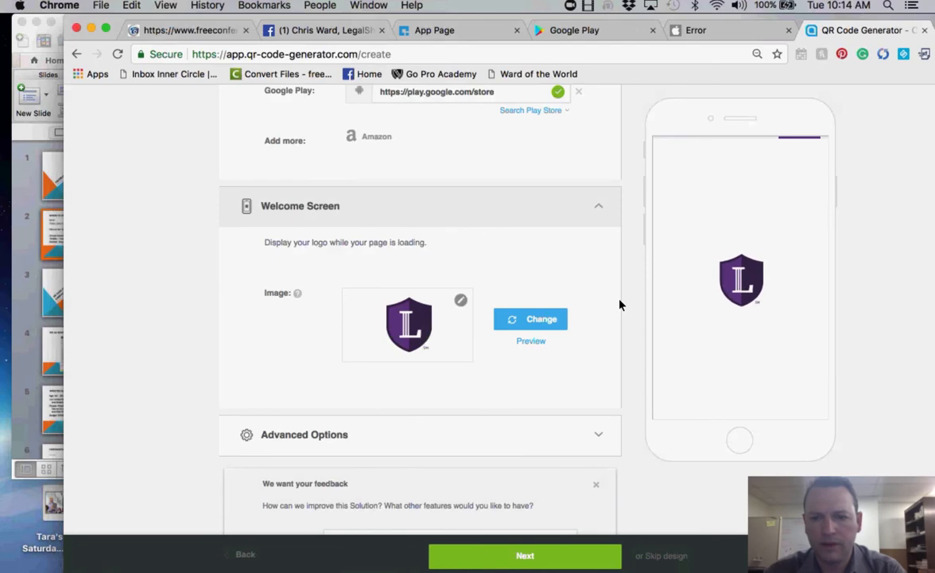
- Replace the red default app logo with 180pxX180px.png, cropped around the whole purple L shield
scroll(622, 305, "up", 10)
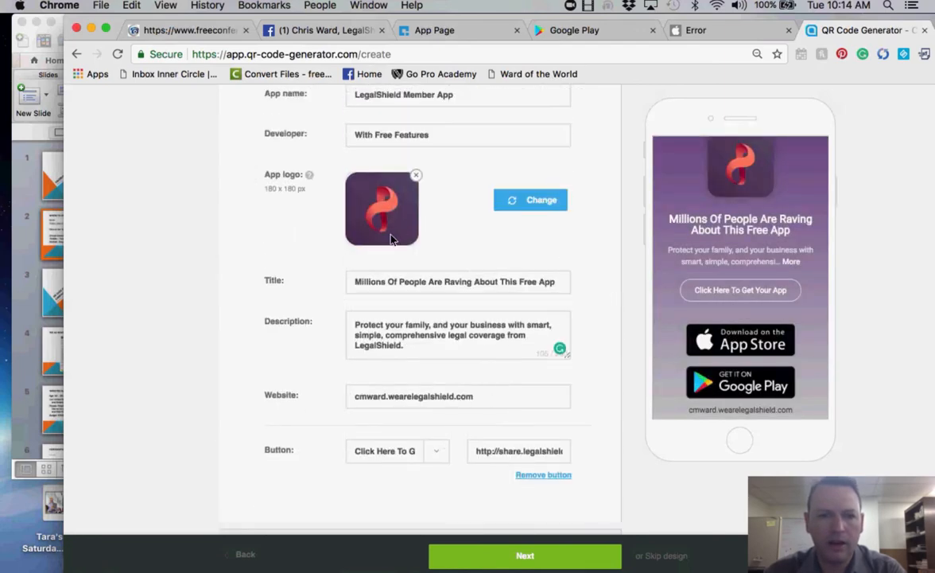
left_click(374, 207)
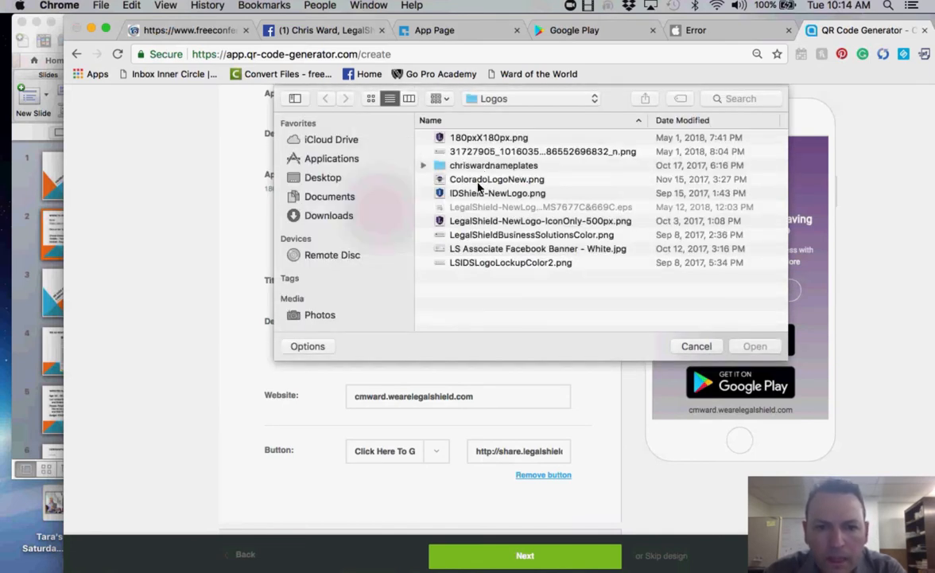
double_click(484, 140)
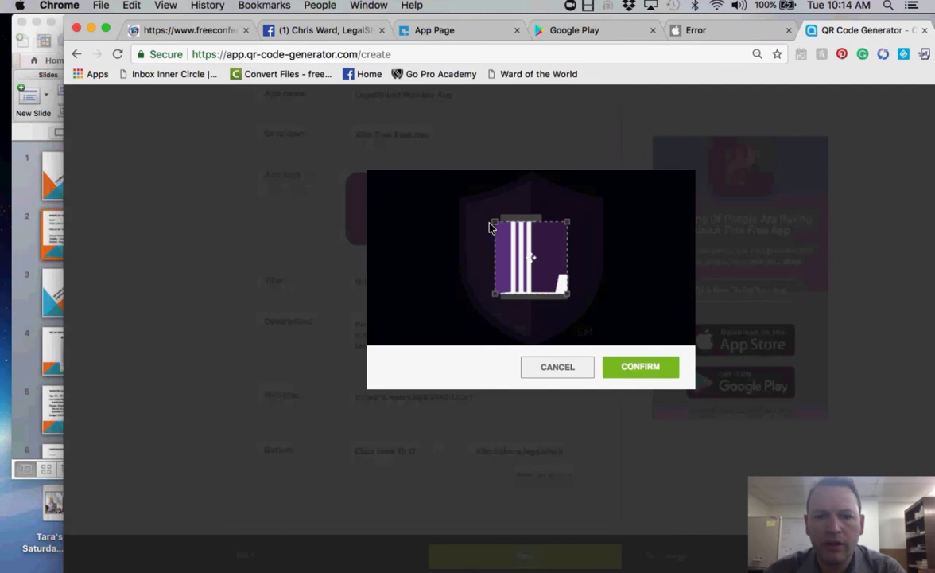
left_click_drag(490, 229, 462, 167)
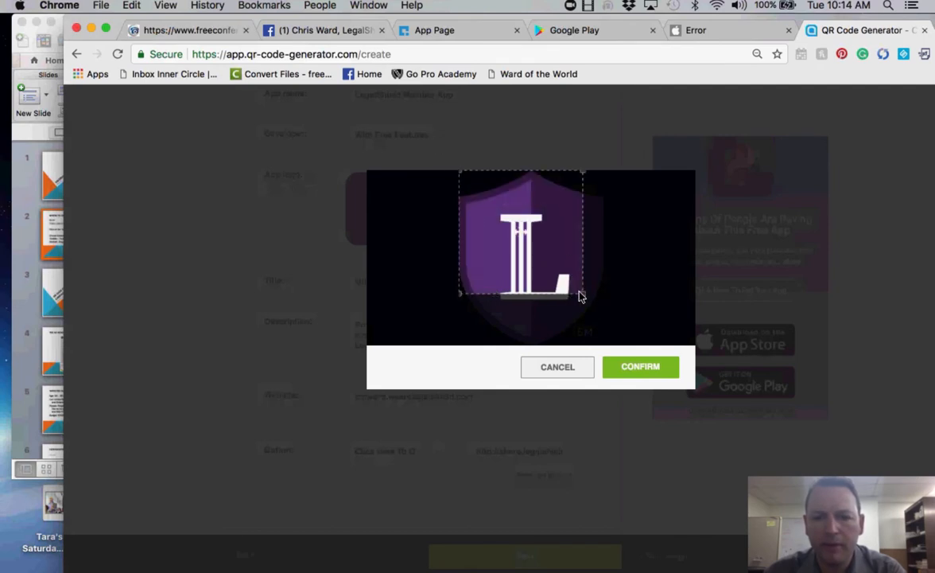
left_click_drag(587, 296, 599, 325)
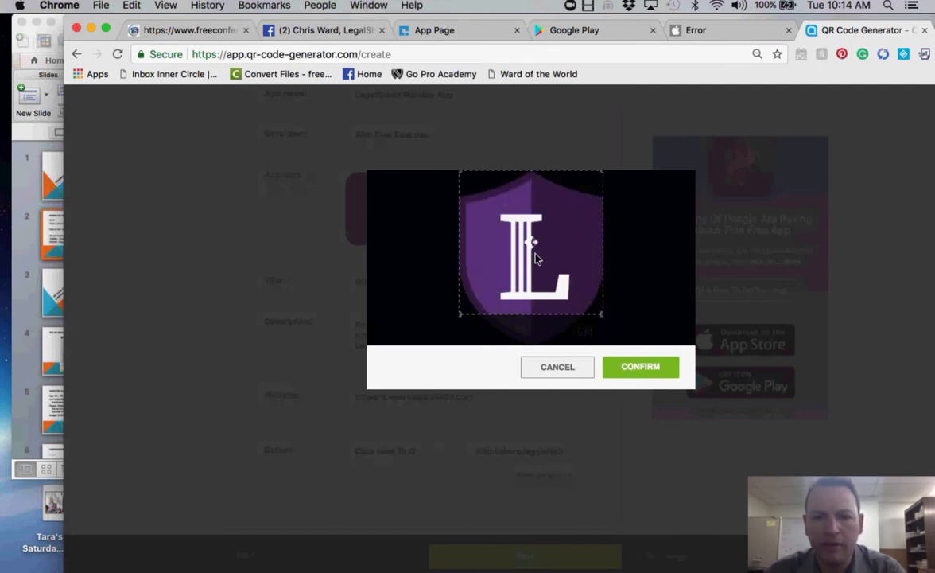
left_click_drag(537, 255, 535, 261)
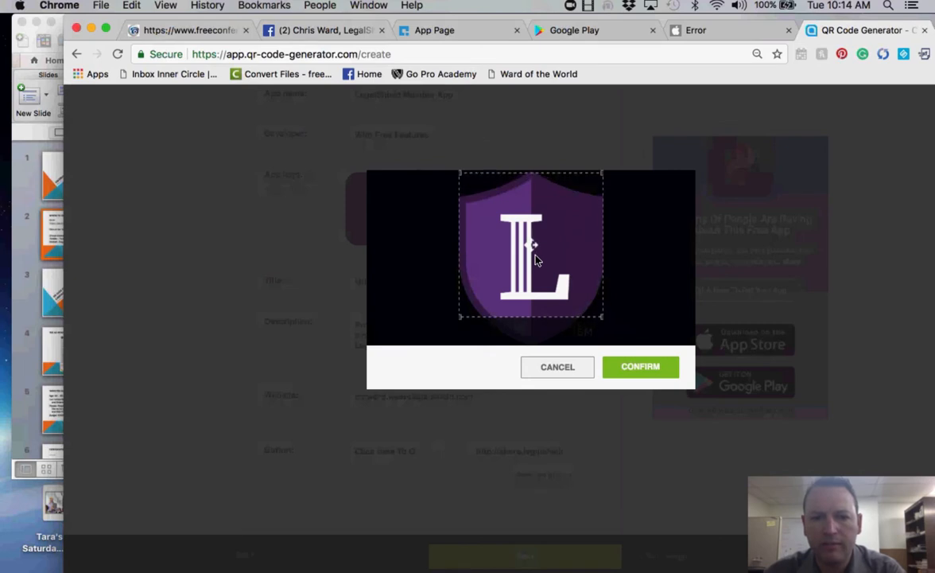
left_click(649, 370)
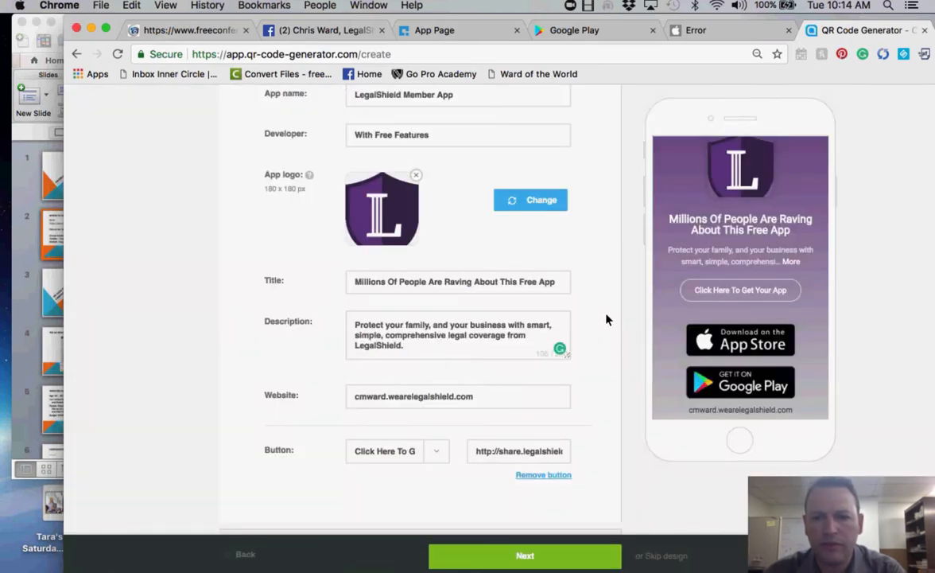
scroll(606, 321, "down", 1)
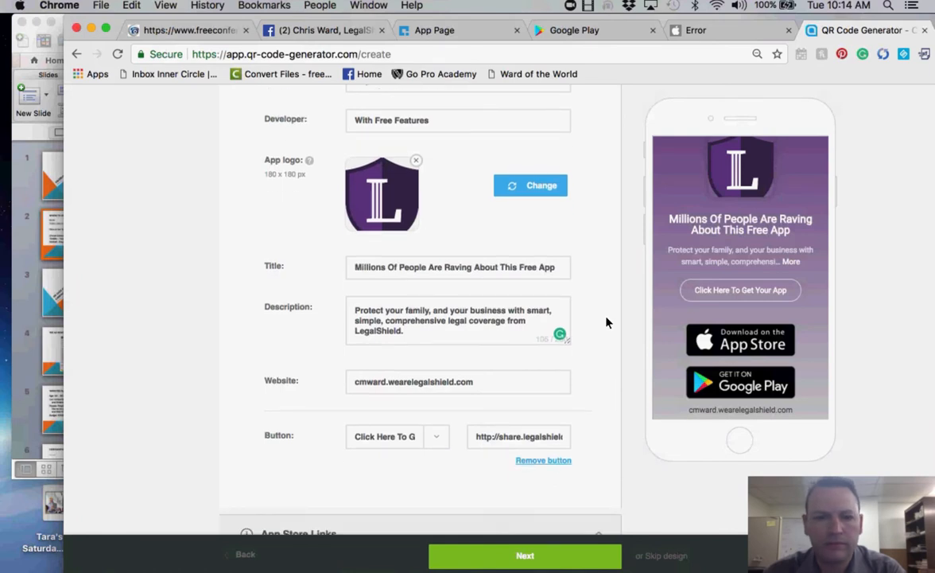
scroll(606, 321, "up", 3)
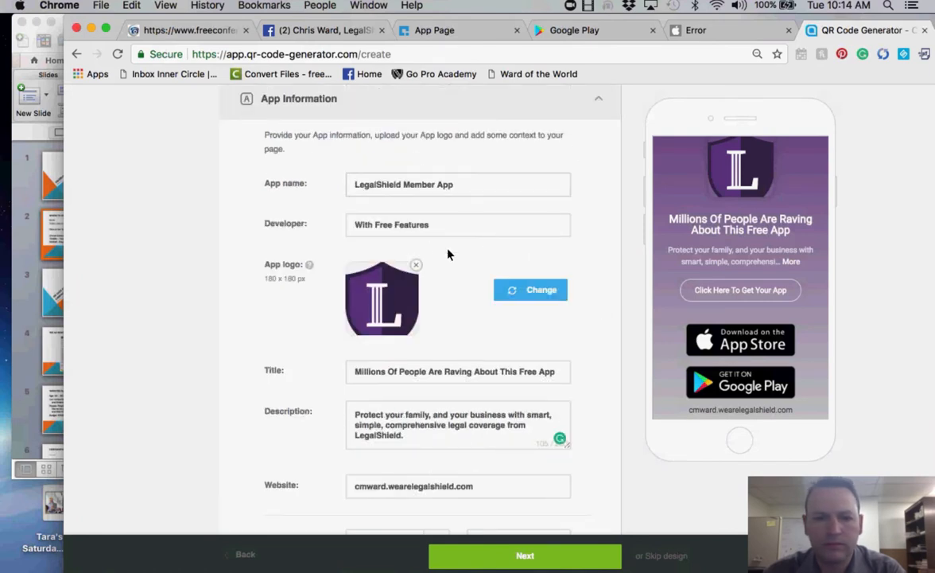
scroll(595, 422, "down", 10)
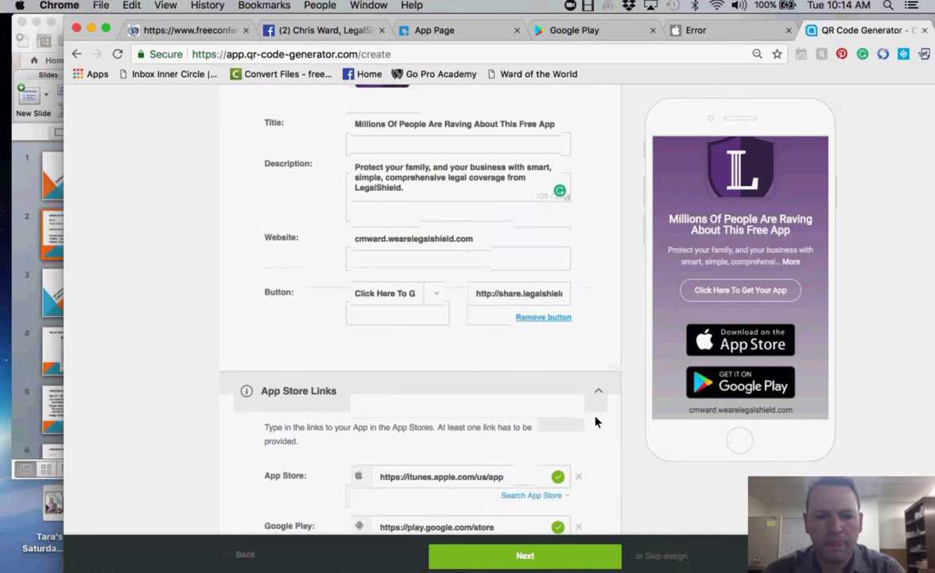
scroll(596, 421, "down", 5)
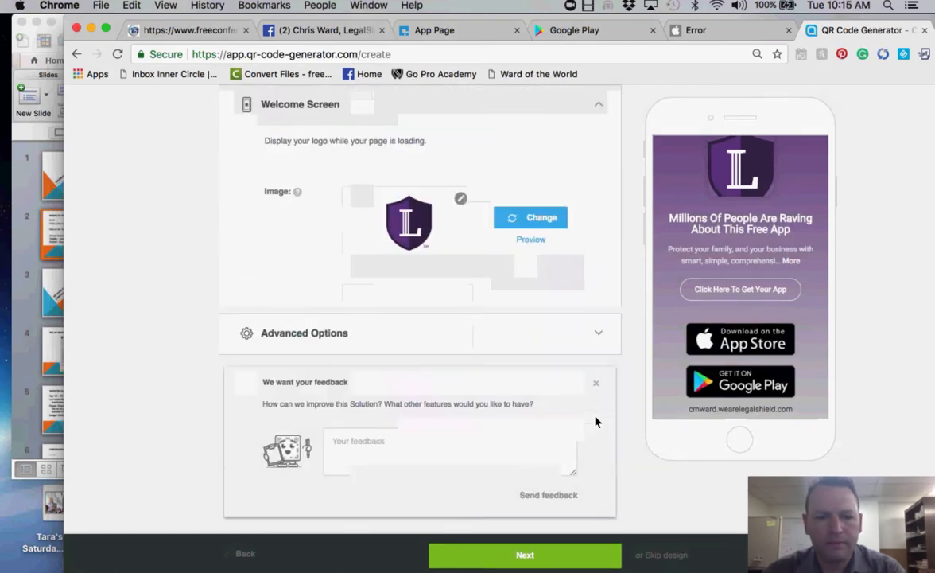
left_click(532, 560)
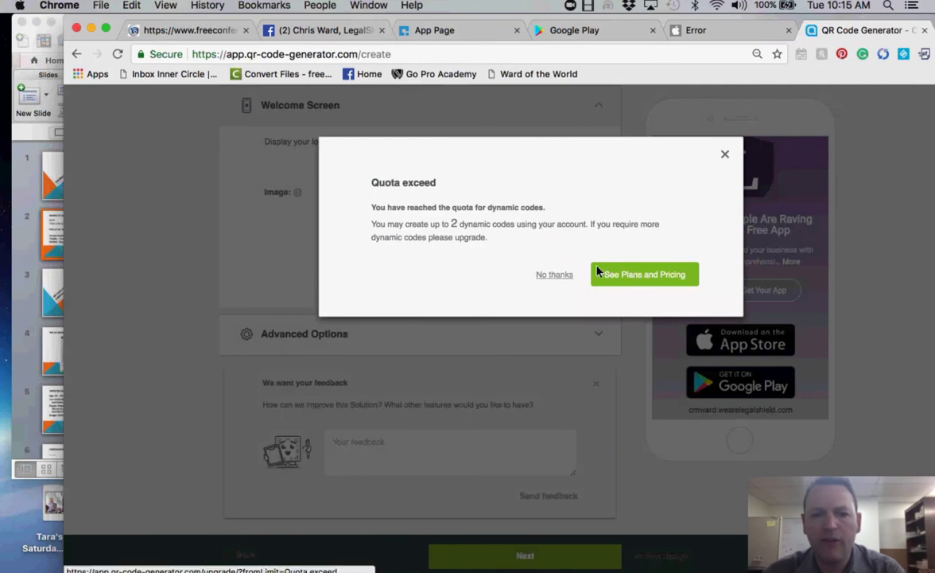
left_click(724, 154)
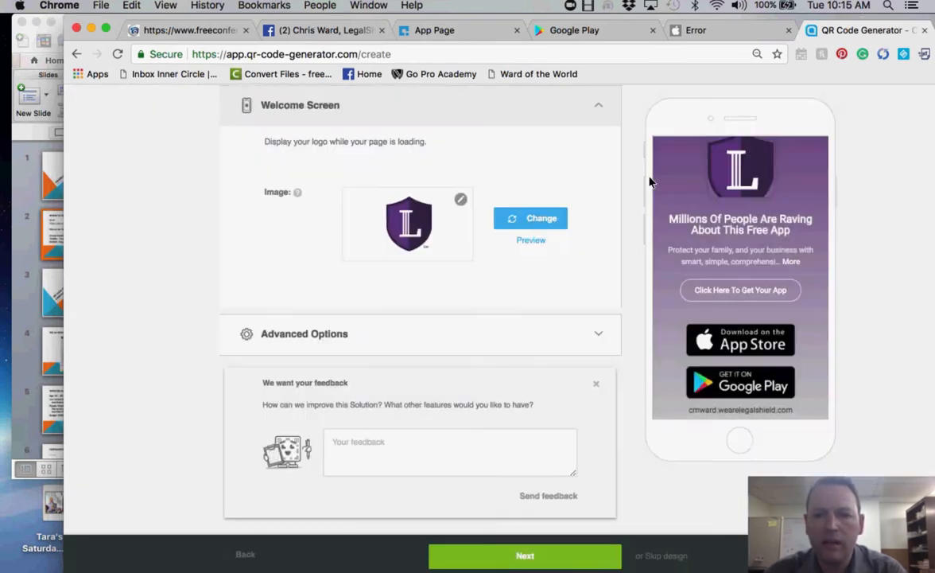
scroll(621, 181, "down", 5)
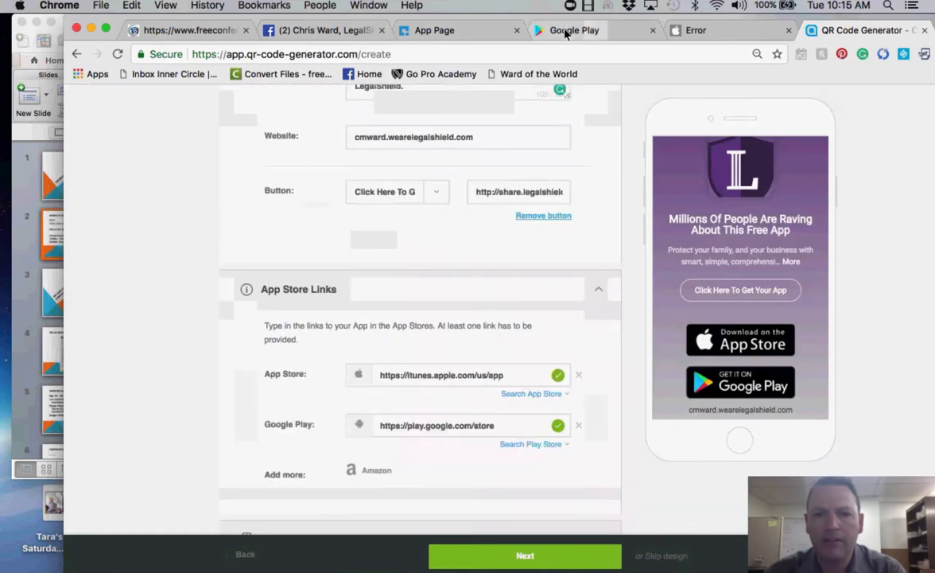
- Scroll through the live l.ead.me/bas3PG app page, then bring the QR Code FB Ad Campaign presentation forward
left_click(566, 31)
left_click(457, 33)
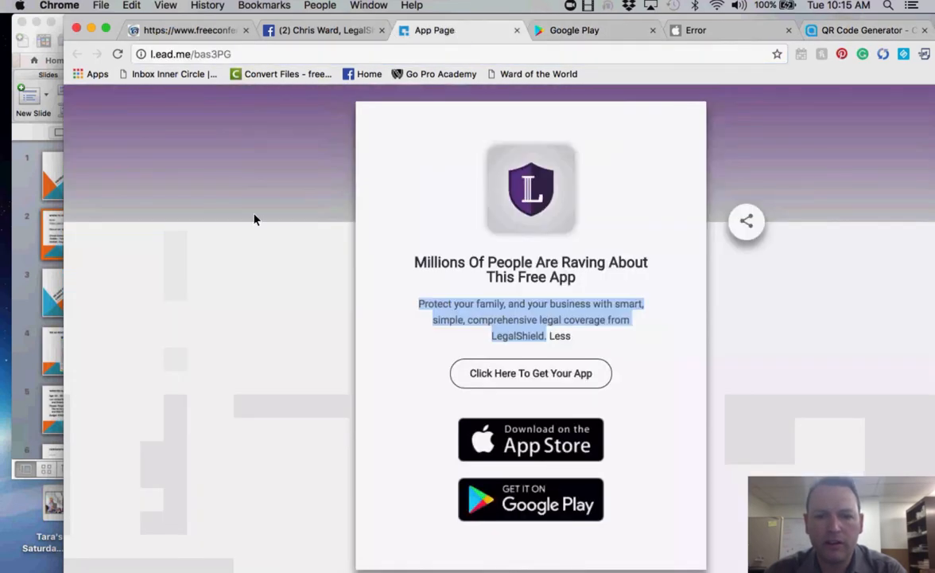
left_click(242, 320)
scroll(360, 371, "down", 1)
scroll(360, 371, "up", 1)
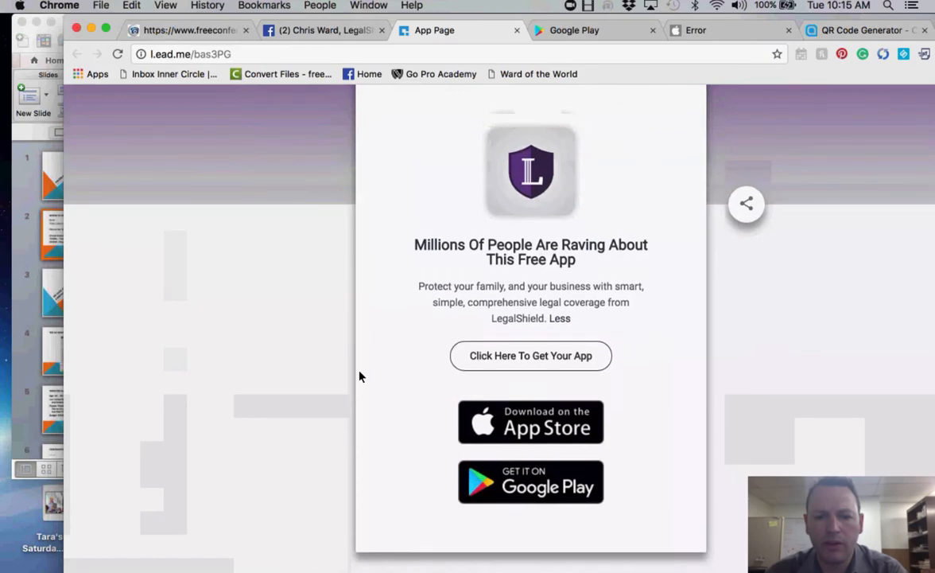
scroll(359, 376, "up", 2)
scroll(359, 376, "down", 2)
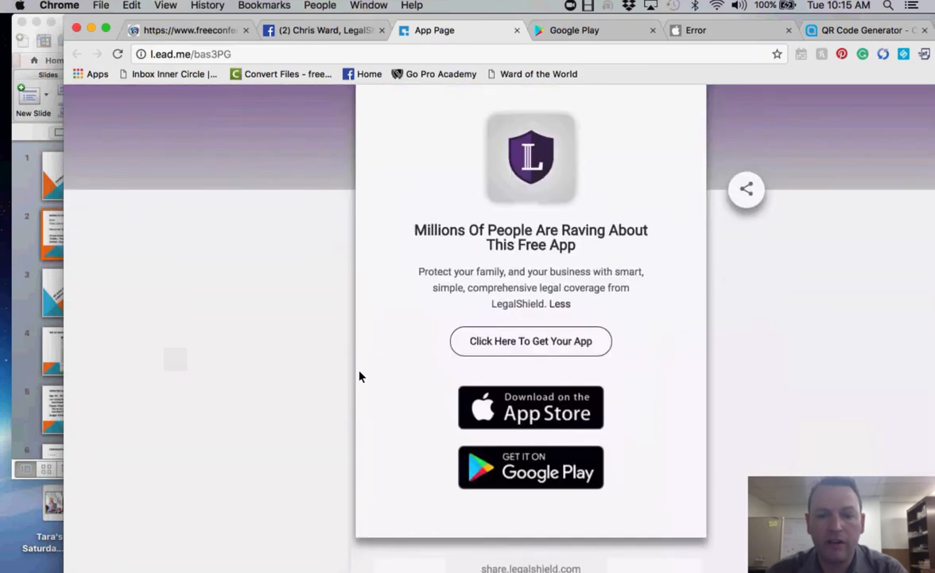
scroll(360, 377, "up", 1)
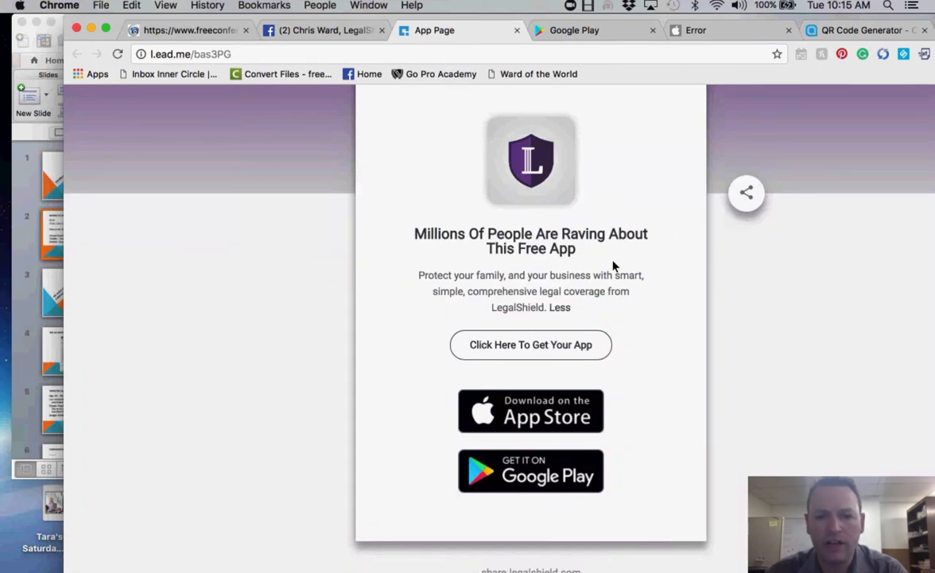
scroll(612, 264, "up", 2)
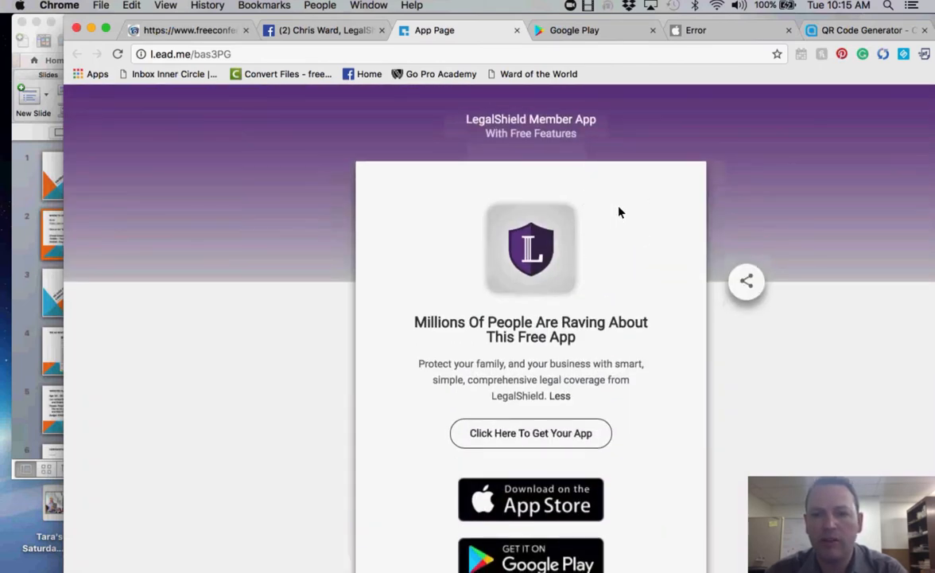
scroll(645, 265, "down", 3)
scroll(645, 265, "up", 3)
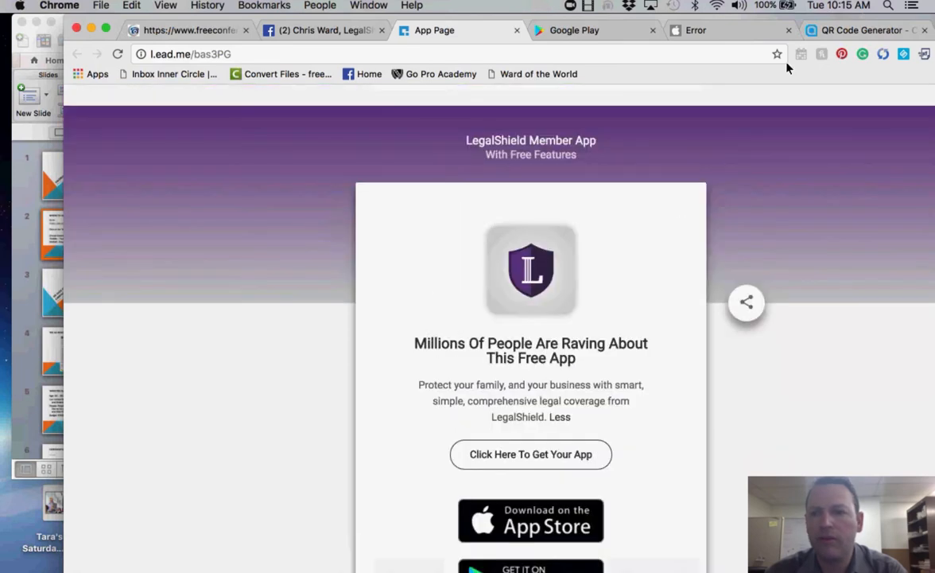
mouse_move(551, 243)
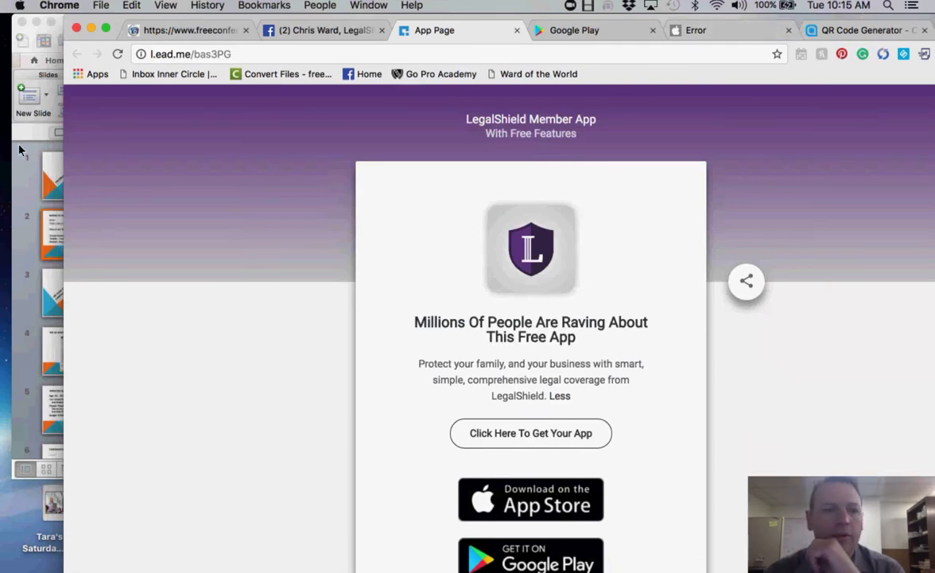
left_click(27, 186)
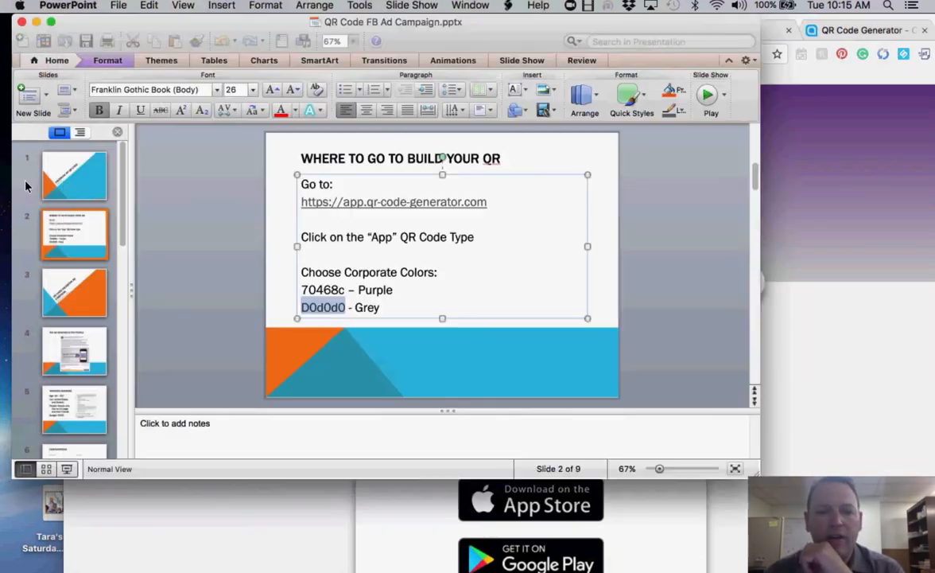
- Play the slideshow from the title slide, advancing past the ad reach results to the Targeted Audience slide
left_click(93, 350)
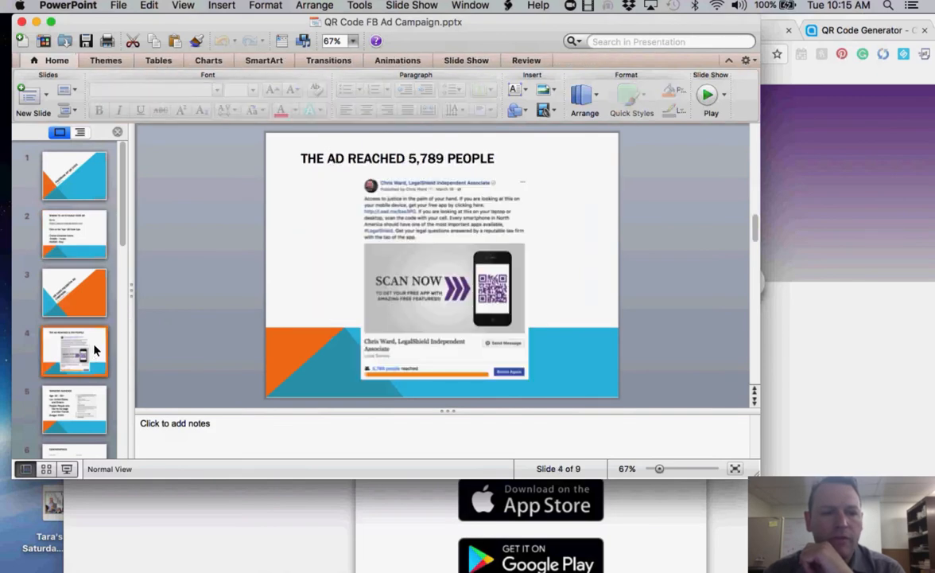
left_click(77, 285)
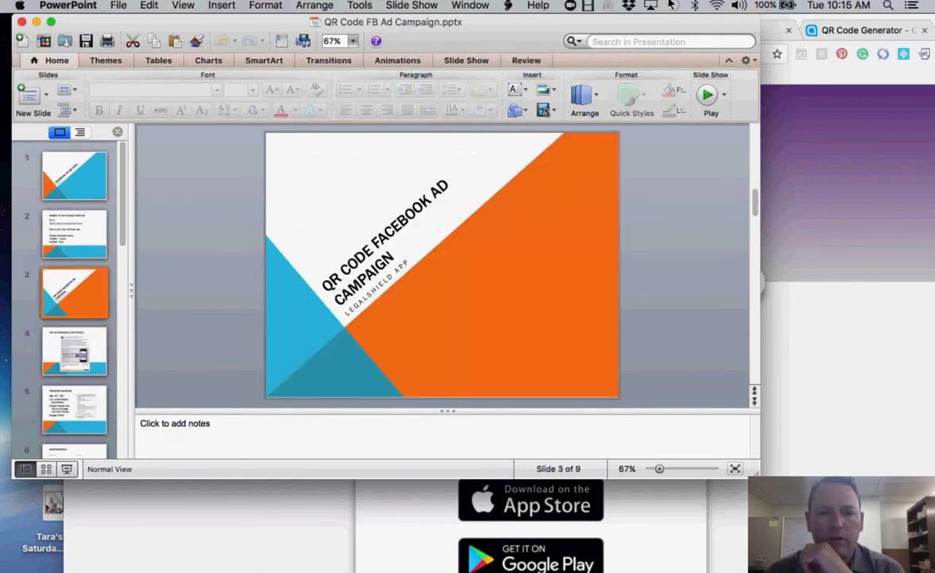
left_click(708, 95)
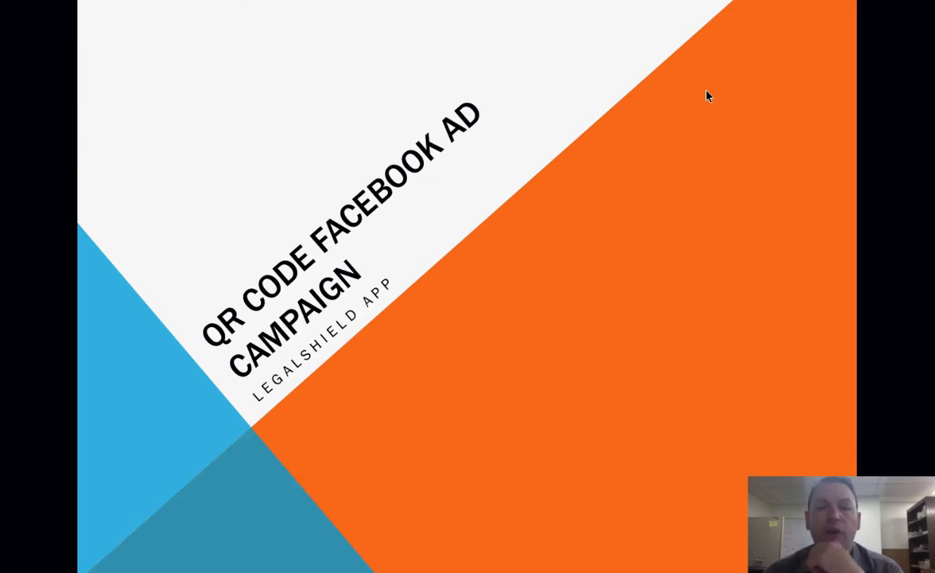
left_click(708, 95)
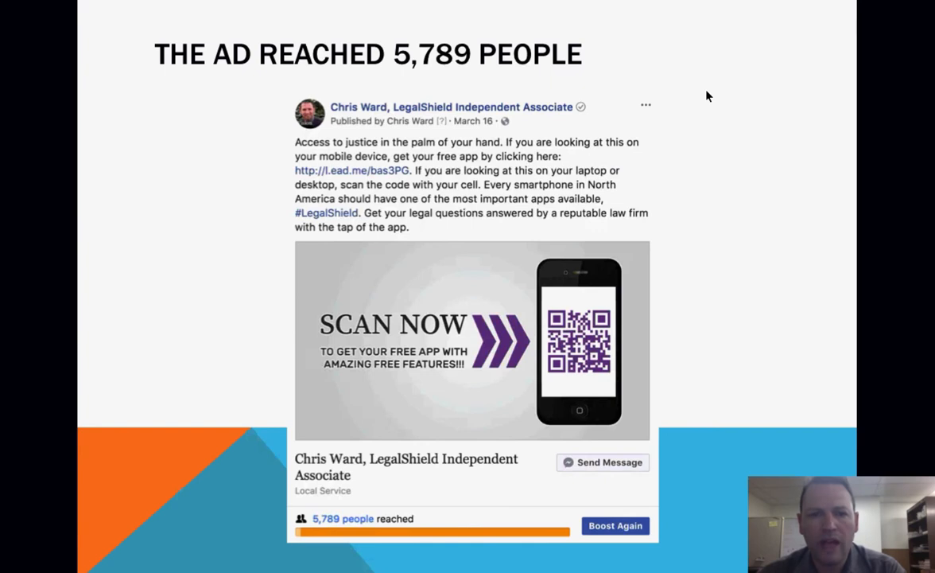
key("Right")
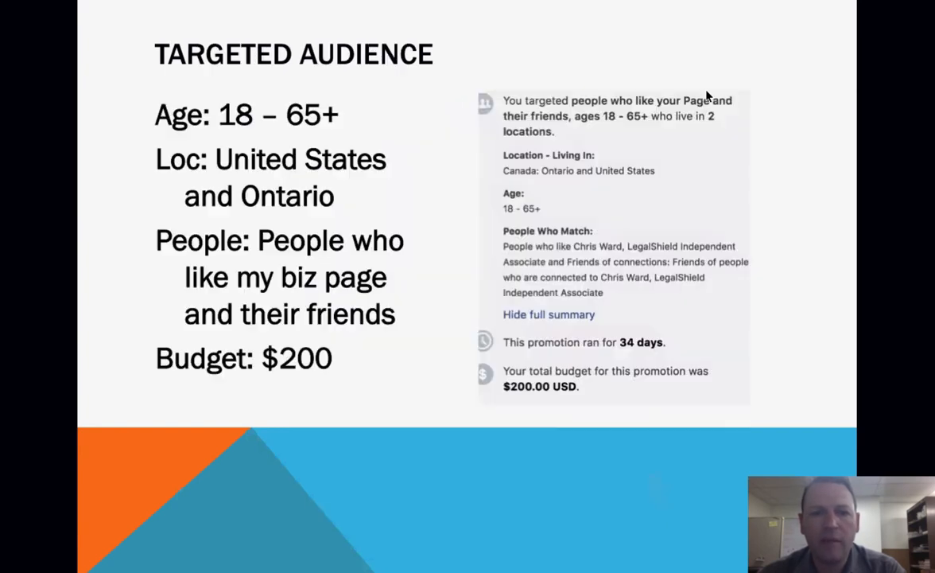